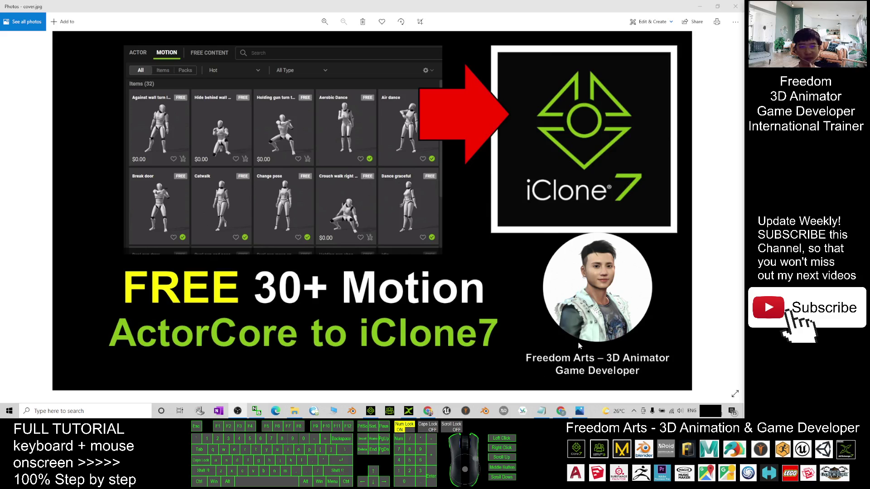
Step: Bring up Notes.txt, with the ActorCore and tutorial links, over the cover image
left_click(542, 411)
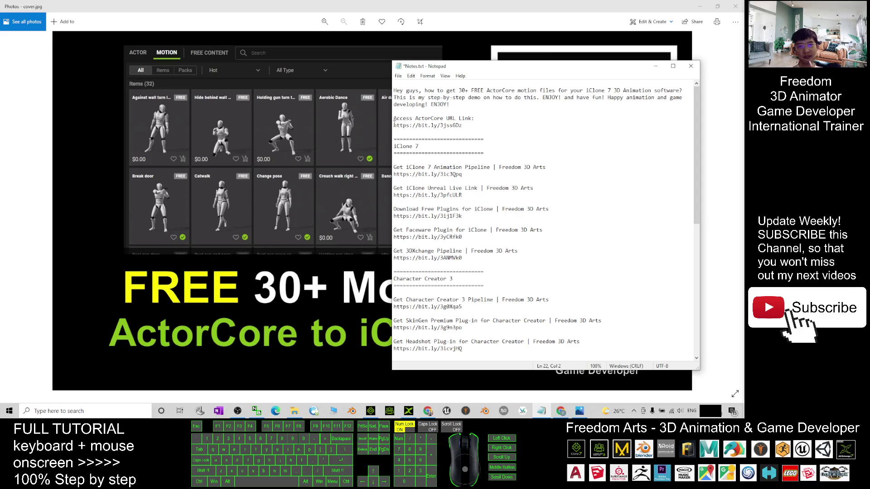
Step: Copy the ActorCore bit.ly link from Notes.txt and close Notepad
left_click(408, 119)
left_click(462, 125)
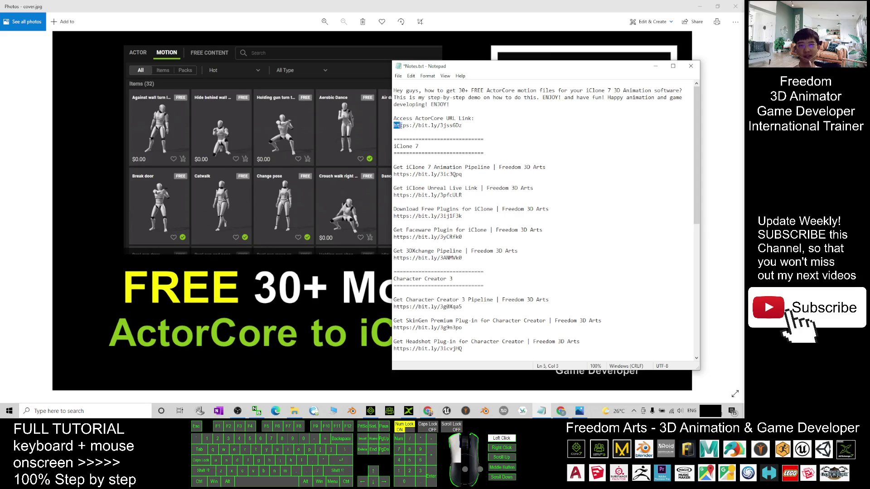
left_click_drag(462, 125, 393, 126)
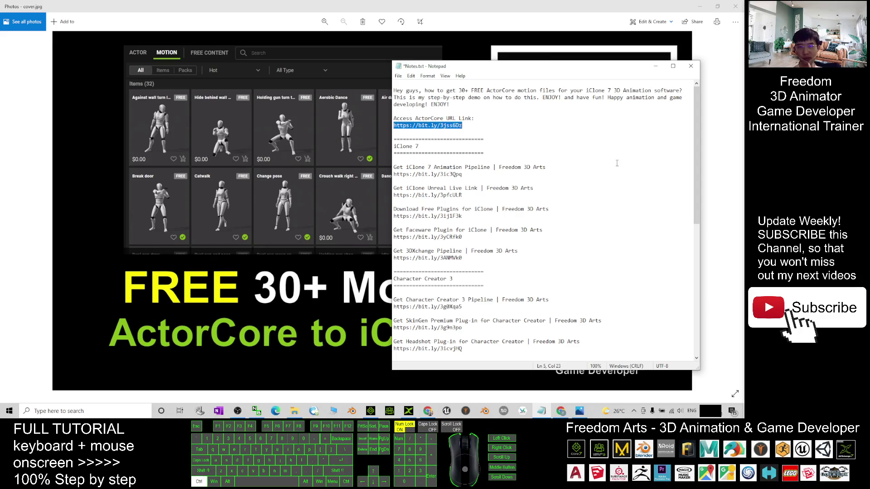
key("ctrl+c")
left_click(691, 66)
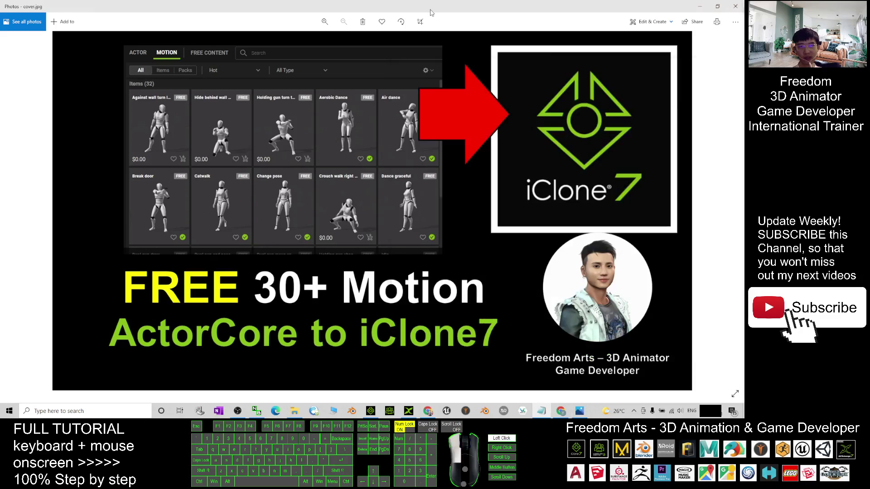
Step: Load the copied ActorCore link in Chrome and log in to Reallusion via Google
left_click(561, 410)
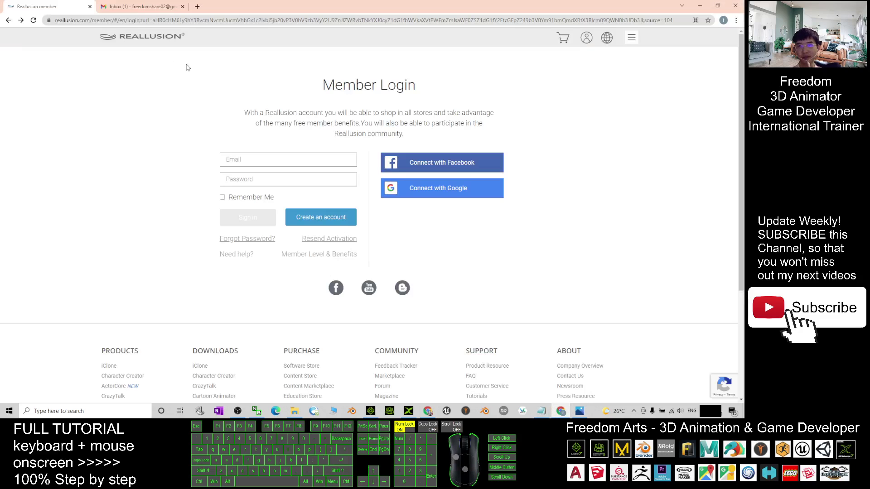
left_click(150, 20)
key("ctrl+v")
key("Return")
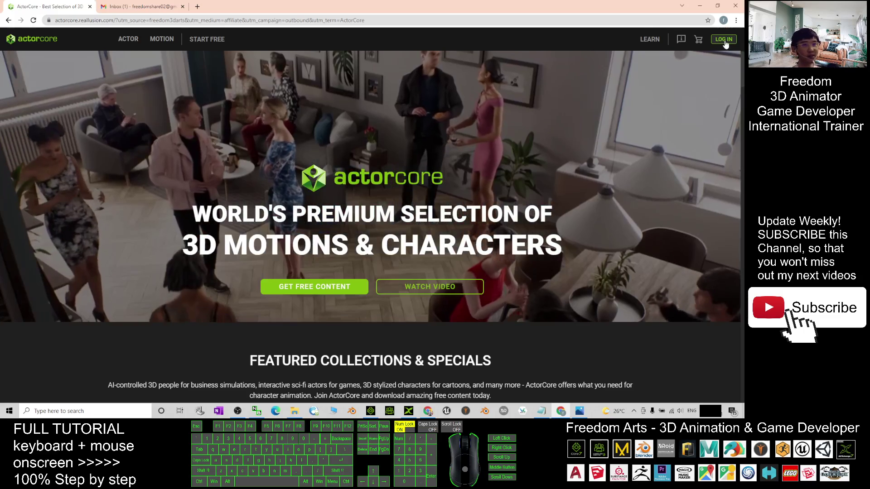
left_click(723, 39)
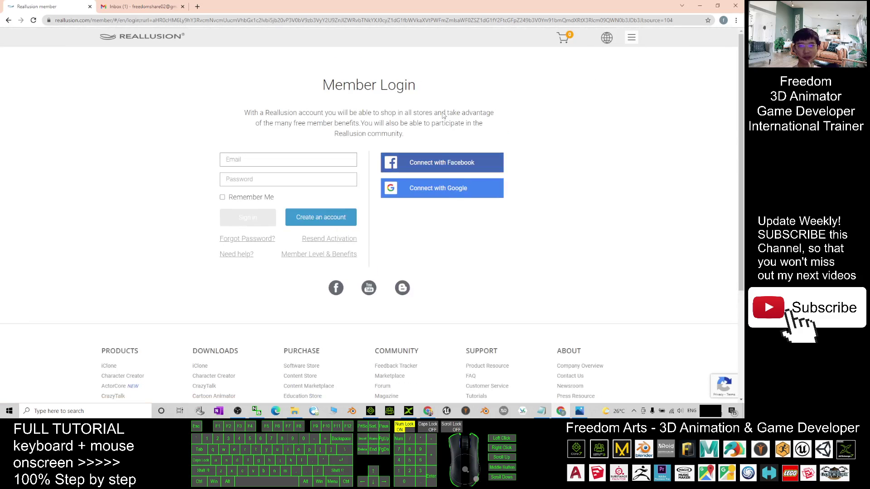
left_click(449, 192)
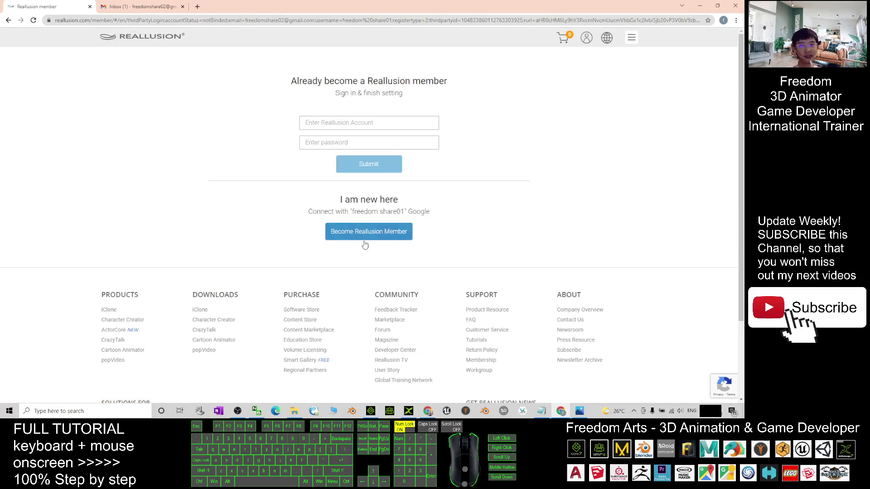
Step: Join as a new Reallusion member and fill First Name with the email's first part
left_click(378, 234)
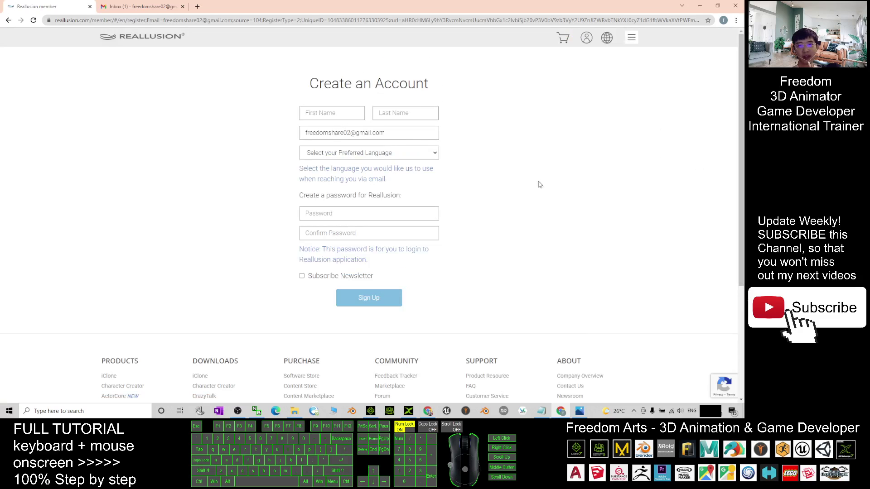
left_click(322, 114)
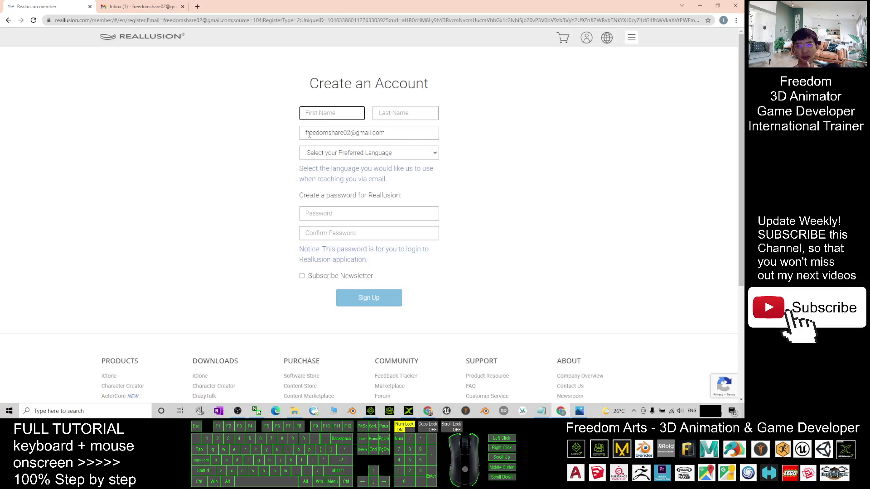
left_click_drag(328, 132, 304, 132)
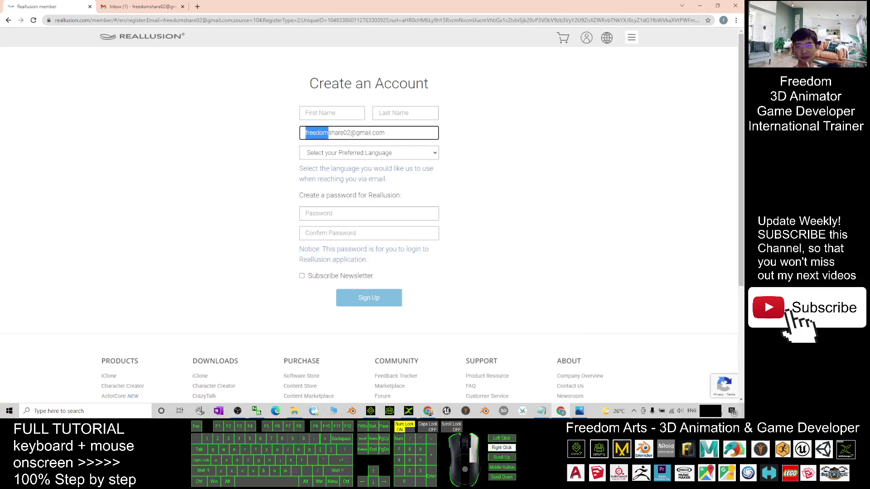
right_click(316, 135)
left_click(336, 164)
right_click(327, 114)
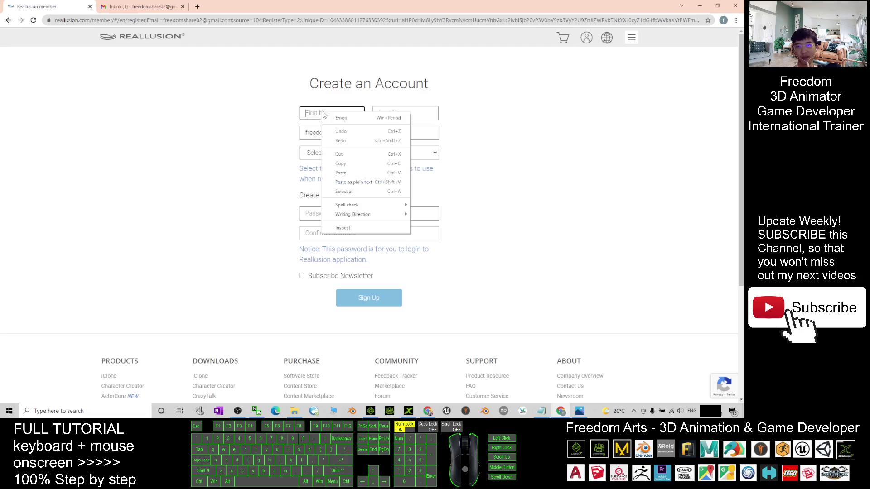
left_click(341, 173)
key("Tab")
Step: Fill Last Name with the next part of the email address
left_click_drag(328, 133, 335, 135)
right_click(338, 135)
left_click(367, 166)
left_click(391, 112)
right_click(390, 111)
left_click(425, 174)
Step: Enter the account password in both password fields, declining the suggested password
left_click(372, 133)
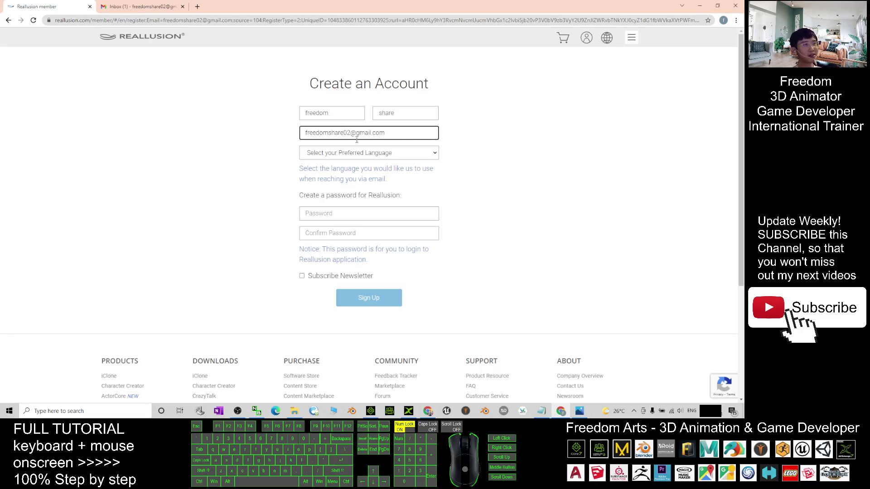
left_click(571, 140)
key("Tab")
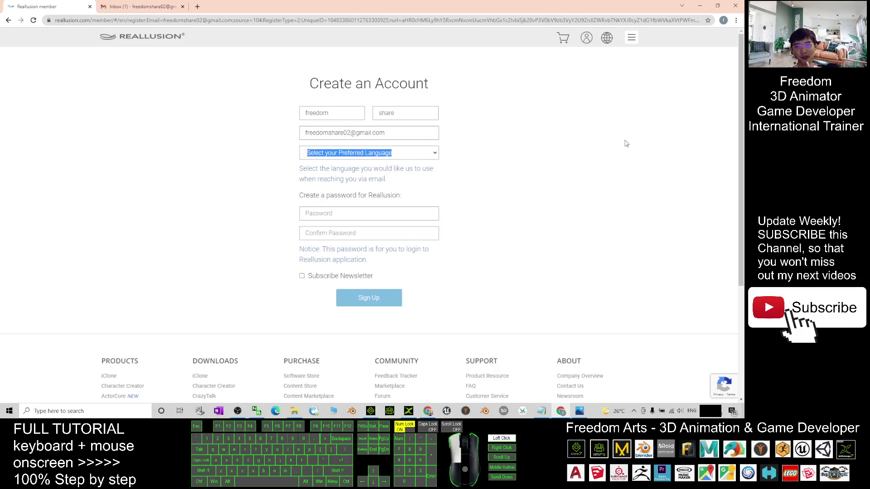
key("Tab")
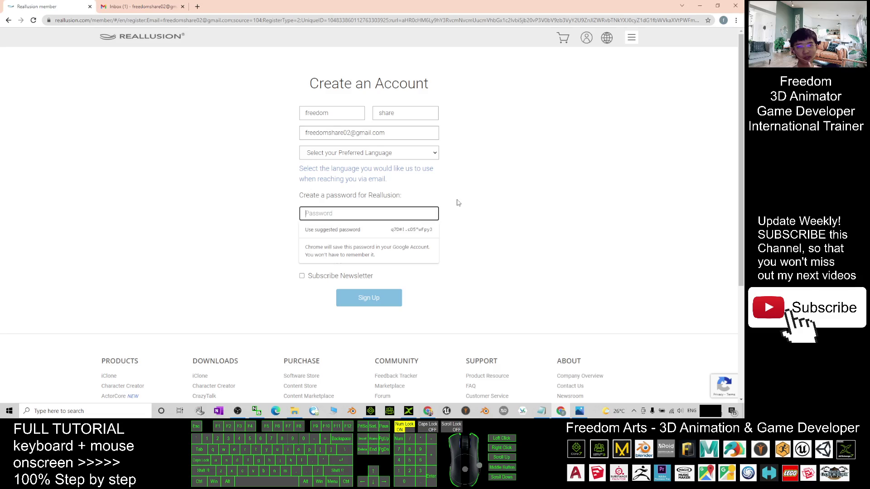
left_click(586, 126)
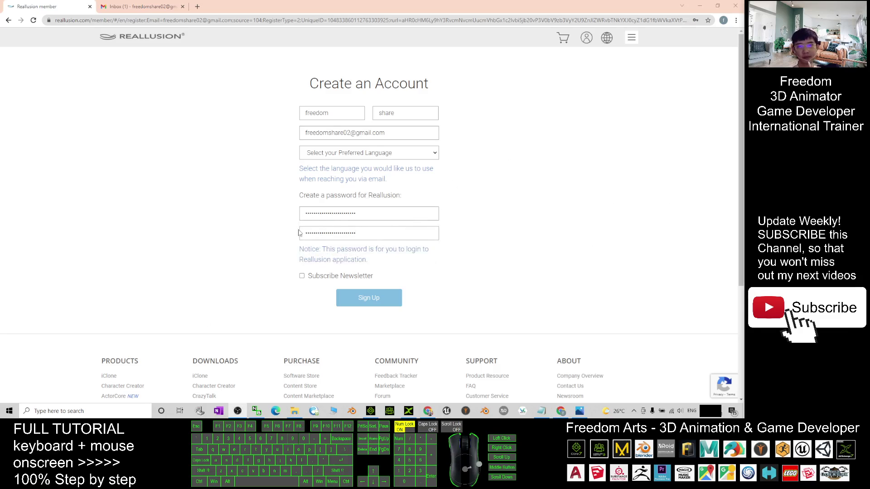
left_click(348, 215)
left_click(527, 227)
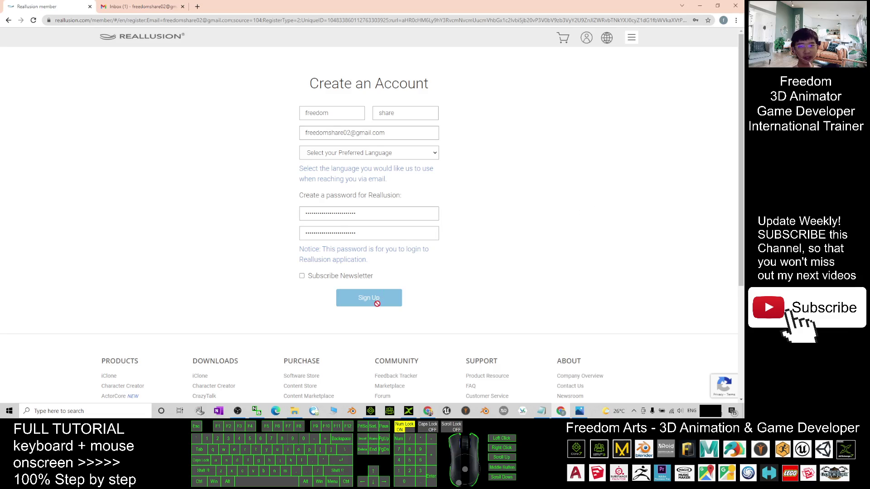
left_click(544, 181)
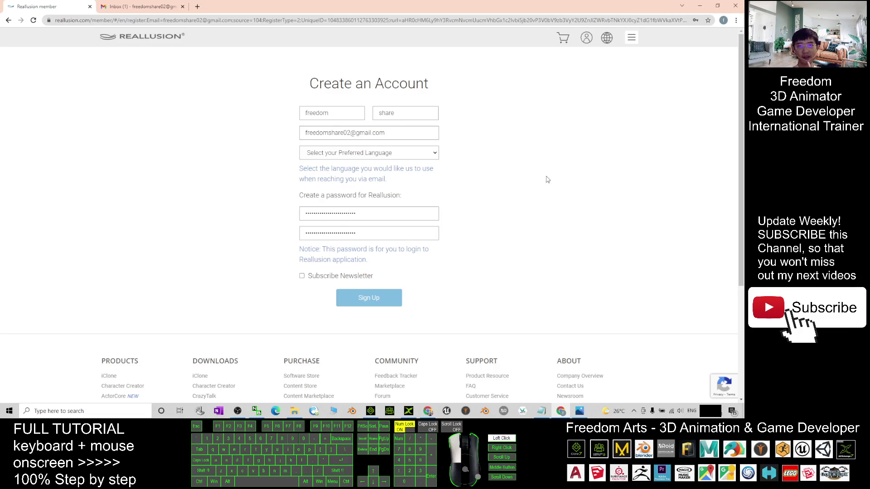
Step: Toggle the newsletter, set English as preferred language, and submit the sign-up form
left_click(300, 276)
left_click(368, 298)
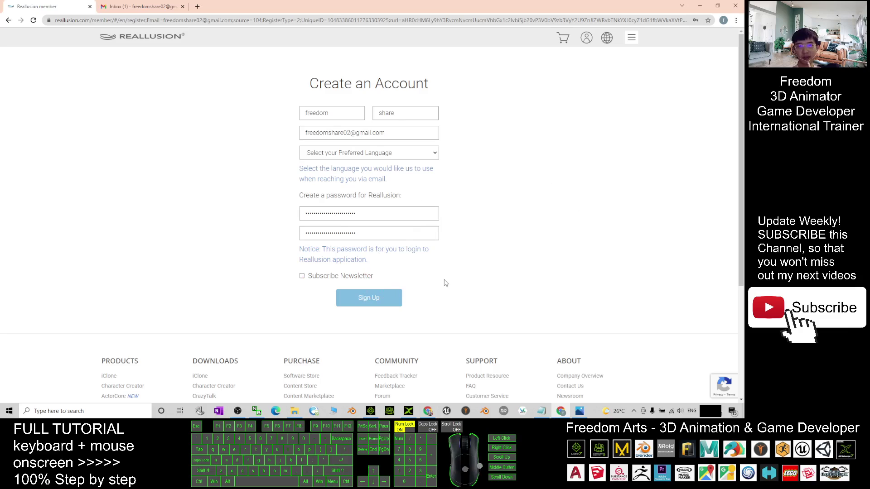
left_click(344, 155)
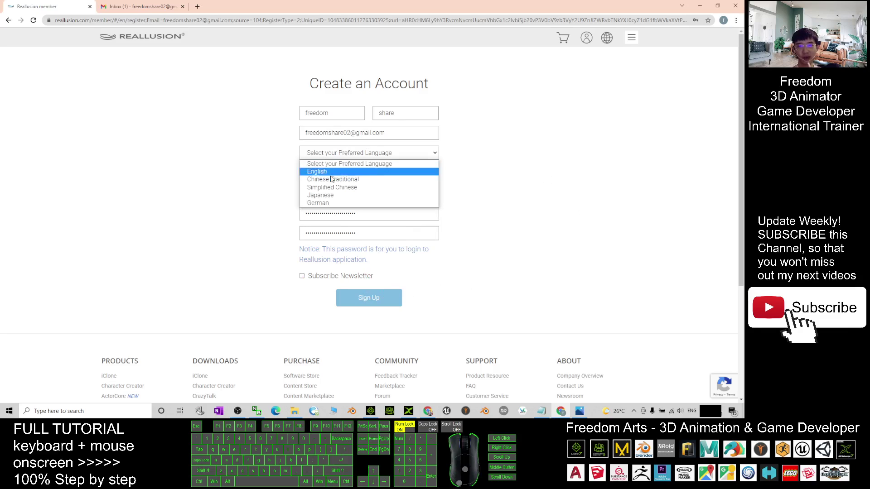
left_click(317, 171)
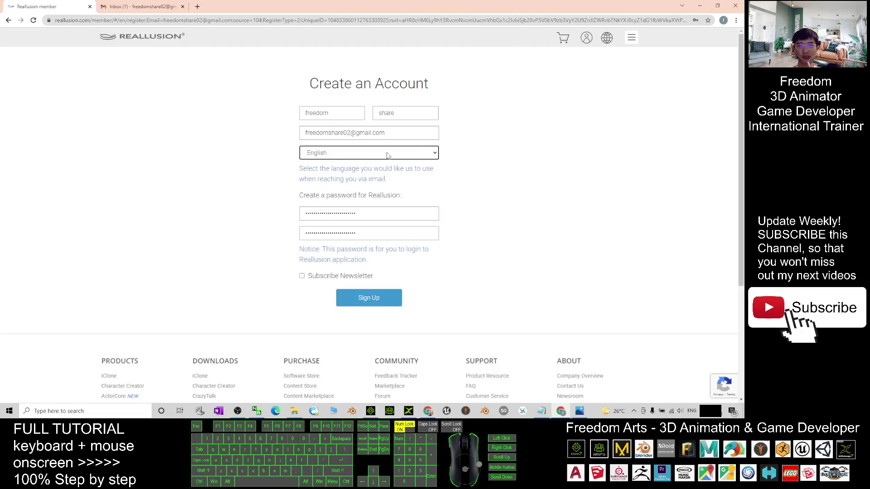
left_click(364, 302)
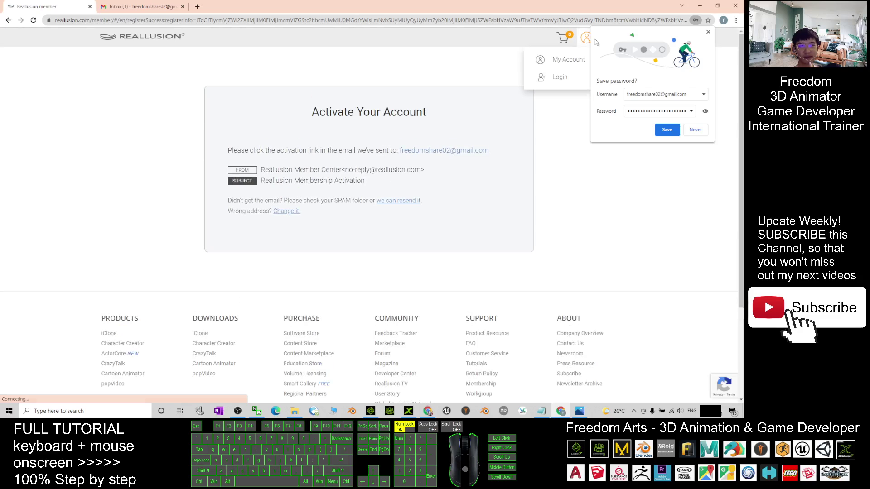
Step: Save the new Reallusion password in Chrome on the Activate Your Account page
left_click(669, 131)
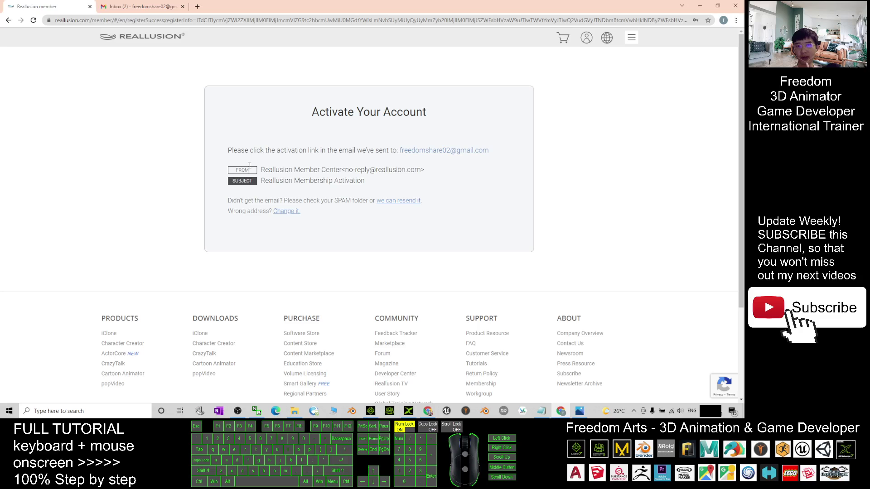
Step: In Gmail, open the Reallusion Membership Activation email and follow Complete Your Registration
left_click(140, 7)
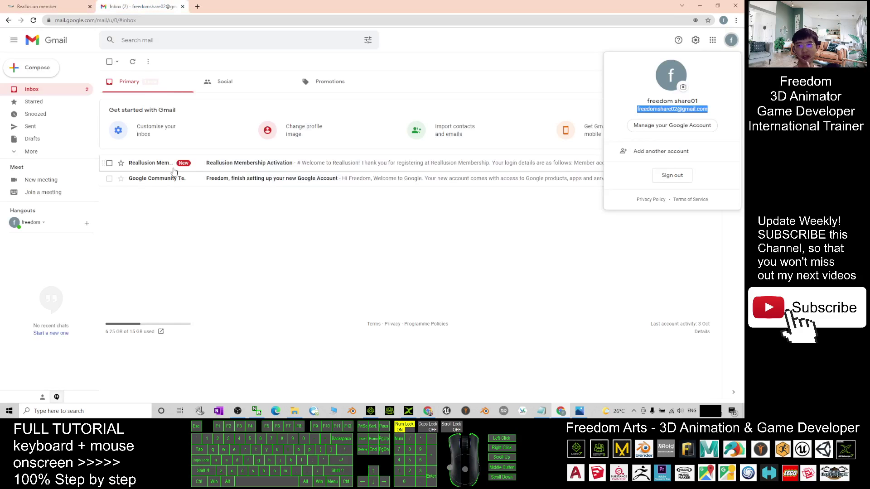
left_click(33, 6)
left_click(139, 6)
left_click(337, 165)
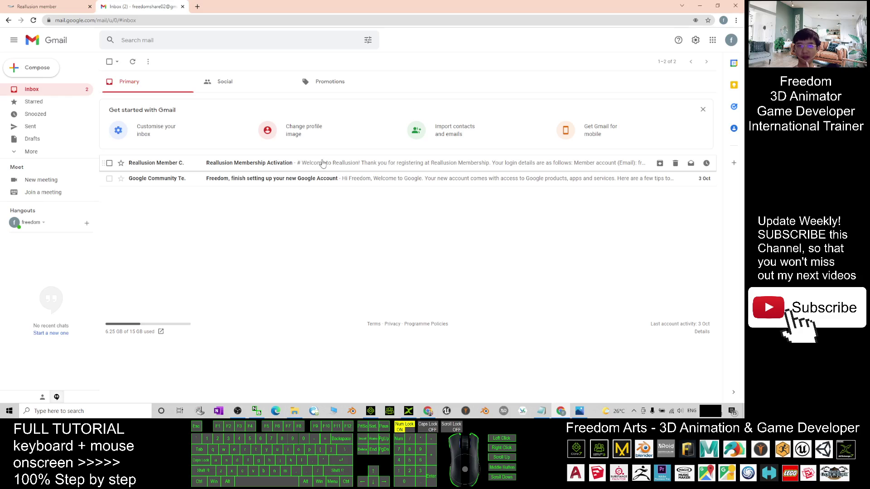
left_click(341, 164)
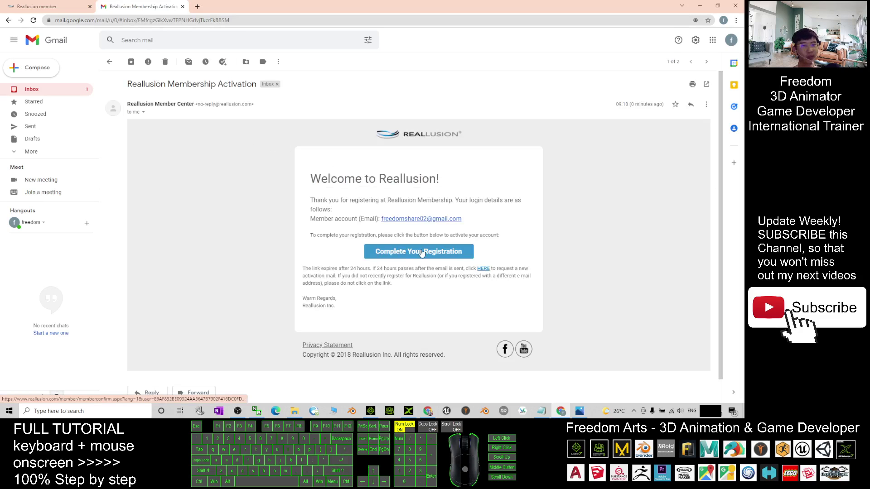
left_click(408, 251)
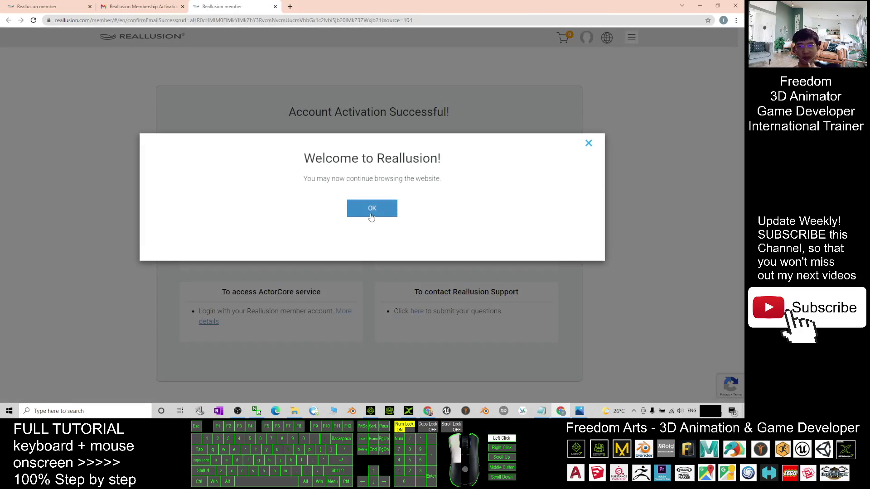
Step: Dismiss the Welcome to Reallusion dialog and the ActorCore Congratulations popup
left_click(372, 206)
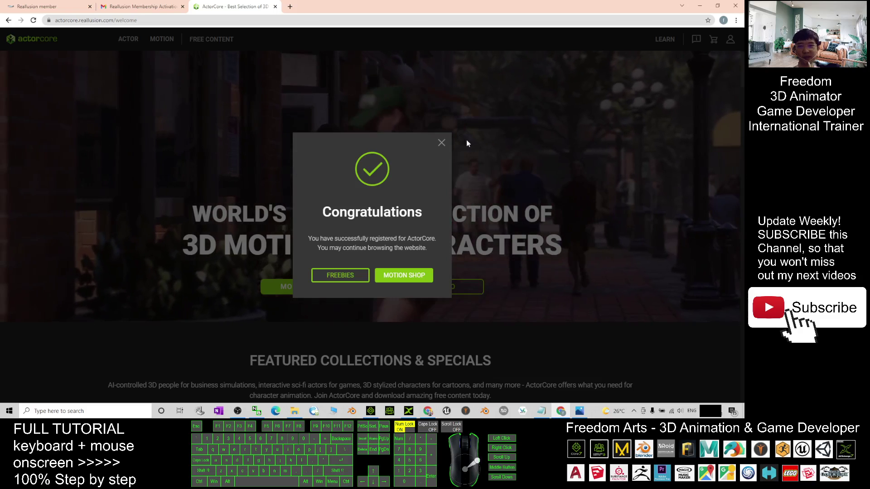
left_click(441, 143)
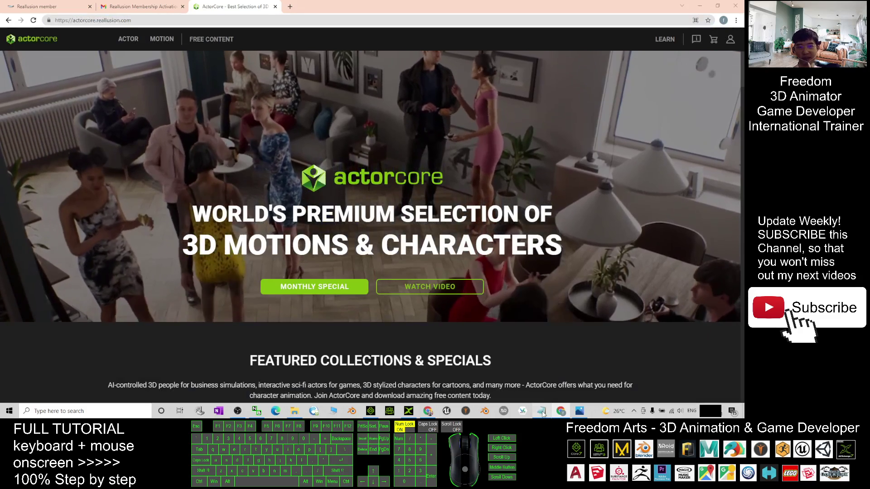
Step: Take the ActorCore bit.ly link from Notes.txt and load it in Chrome
key("alt+Tab")
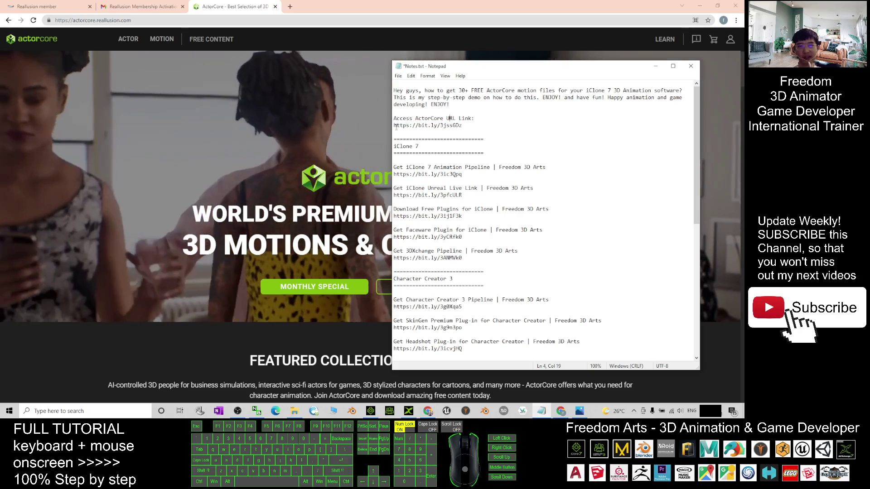
left_click_drag(393, 125, 461, 126)
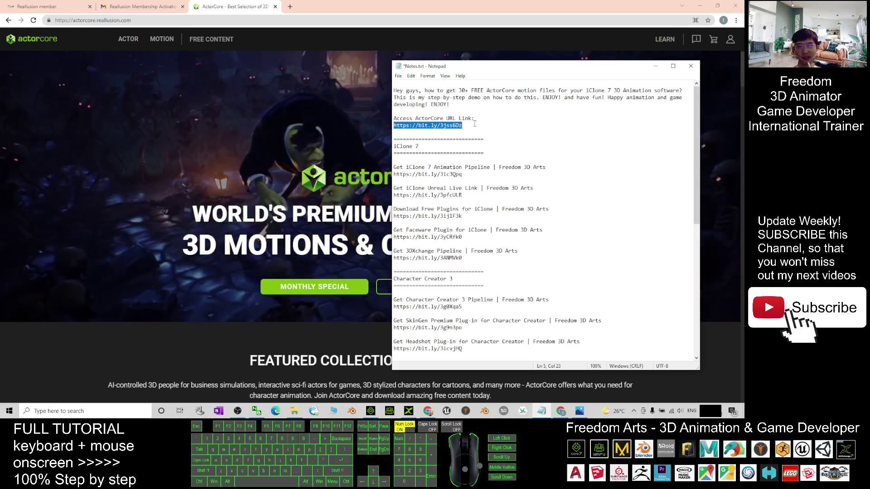
left_click(190, 20)
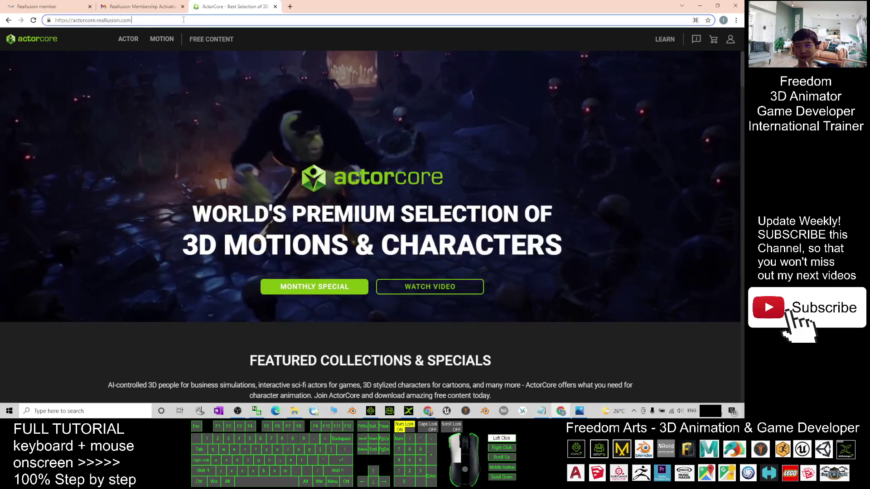
key("ctrl+v")
key("Return")
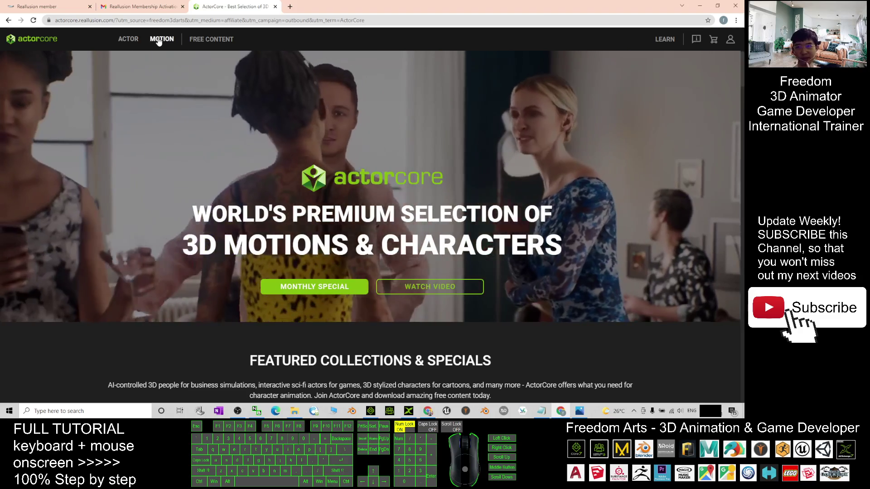
Step: Open the MOTION catalogue and filter it to the 32 free motions
left_click(161, 39)
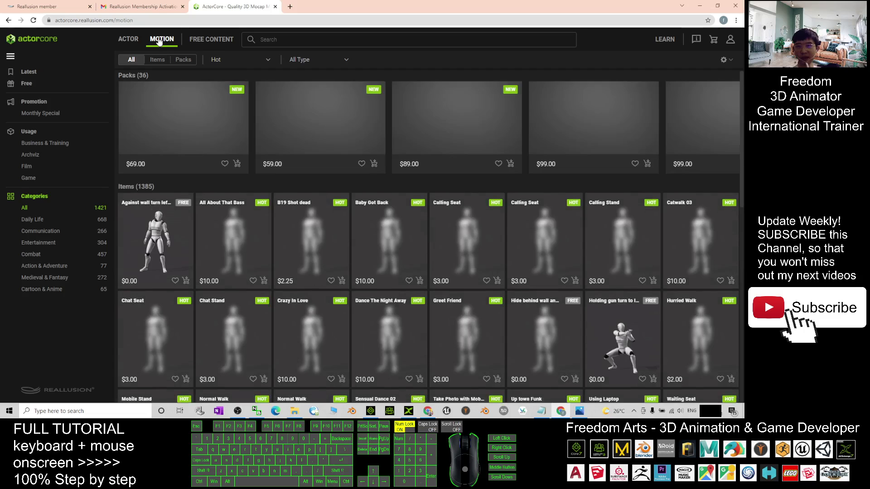
left_click(29, 84)
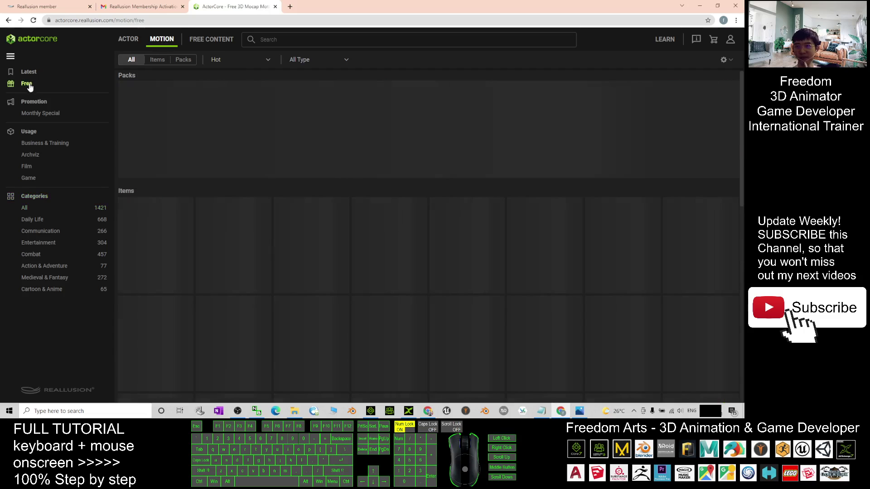
scroll(598, 230, "down", 1)
scroll(178, 218, "up", 1)
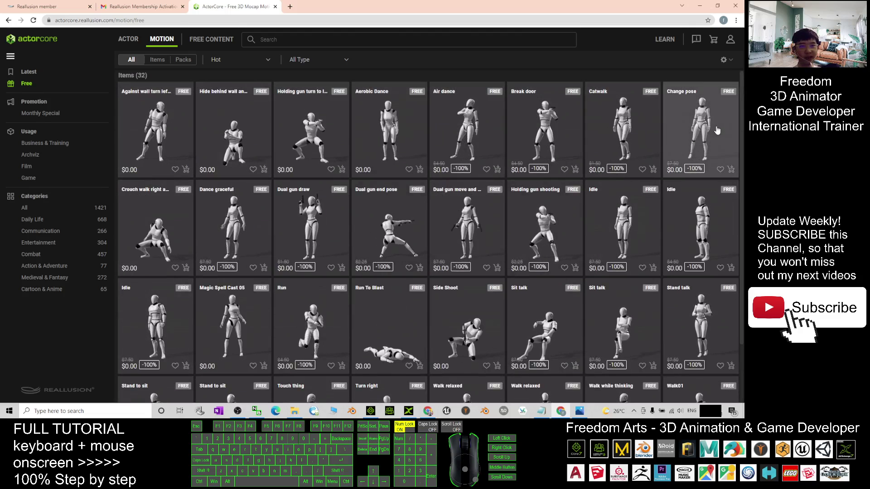
scroll(718, 131, "down", 1)
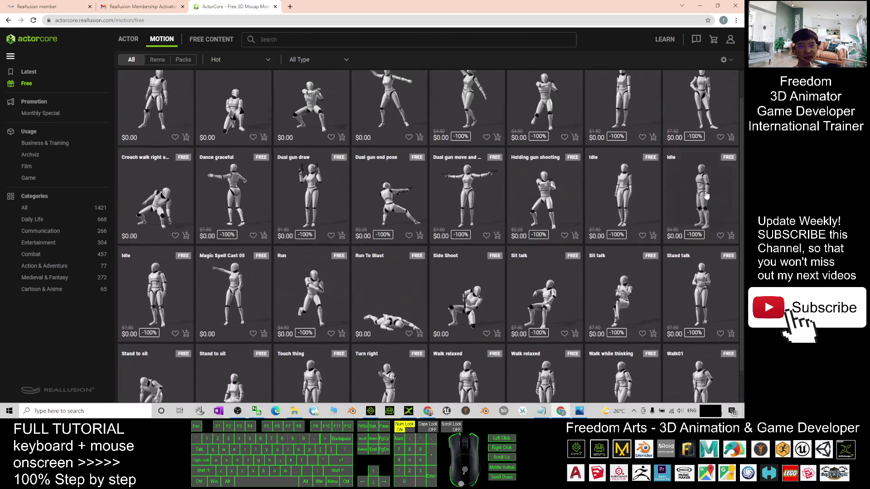
scroll(698, 383, "down", 1)
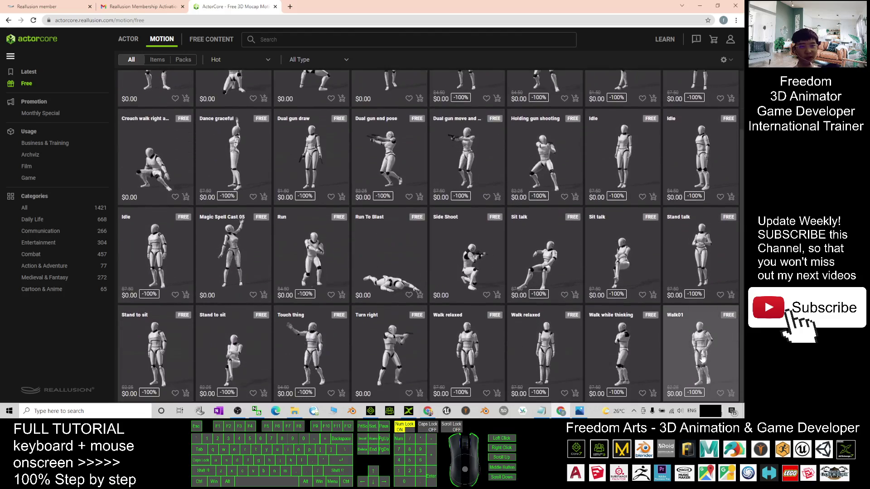
scroll(703, 353, "up", 3)
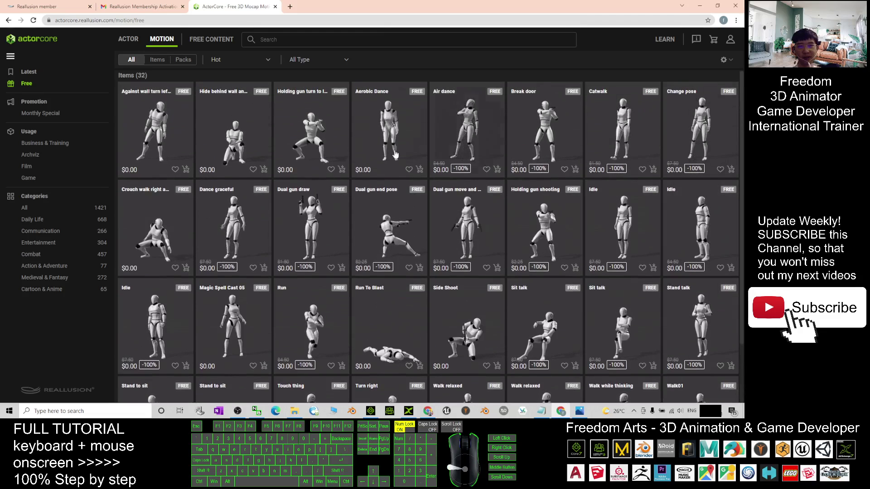
scroll(707, 167, "down", 1)
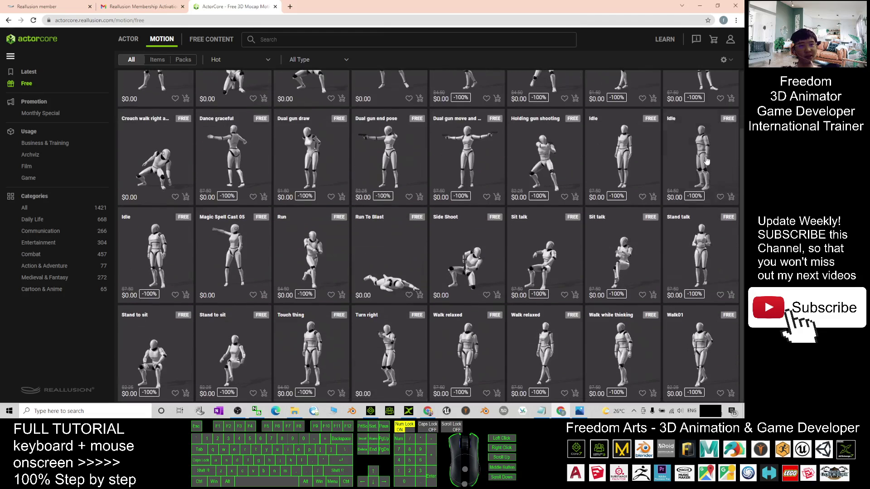
scroll(708, 167, "up", 1)
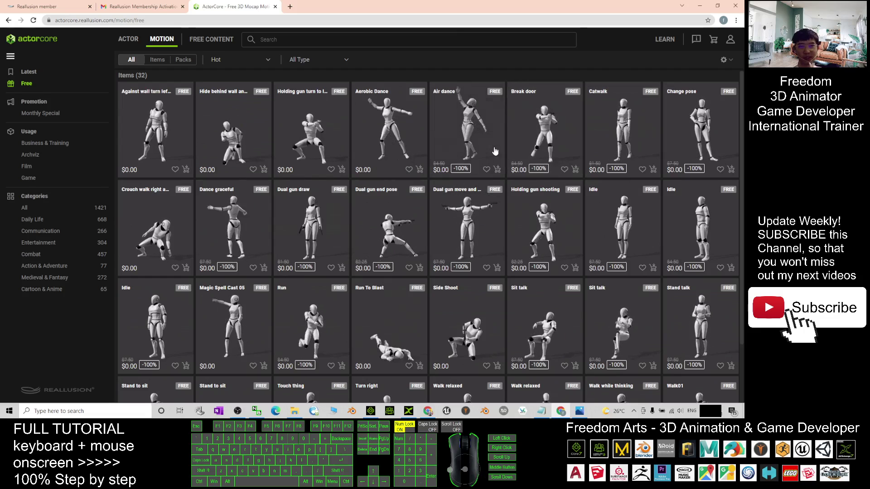
scroll(495, 151, "down", 1)
scroll(517, 157, "up", 1)
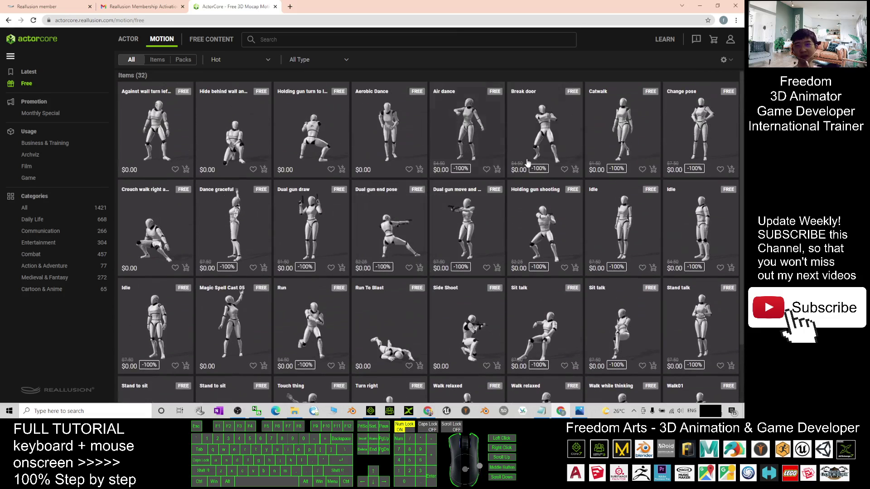
Step: Order the free Aerobic Dance motion at zero cost, then return to the MOTION catalogue
left_click(730, 39)
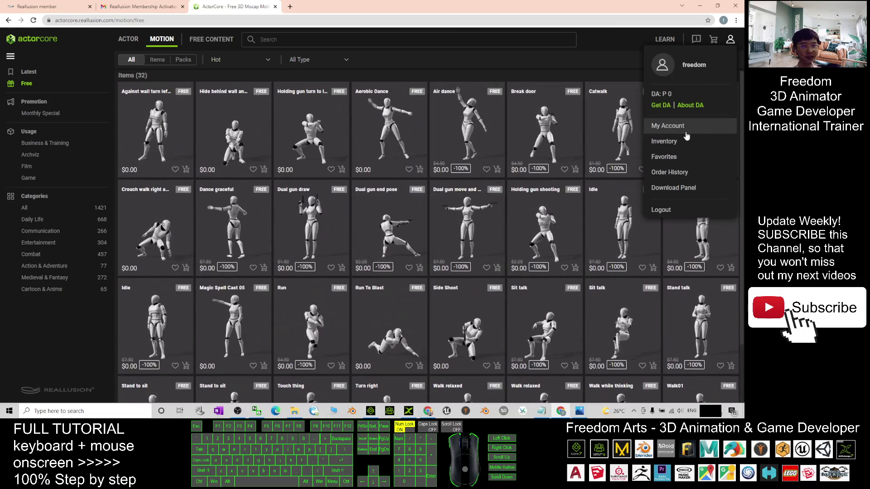
left_click(401, 140)
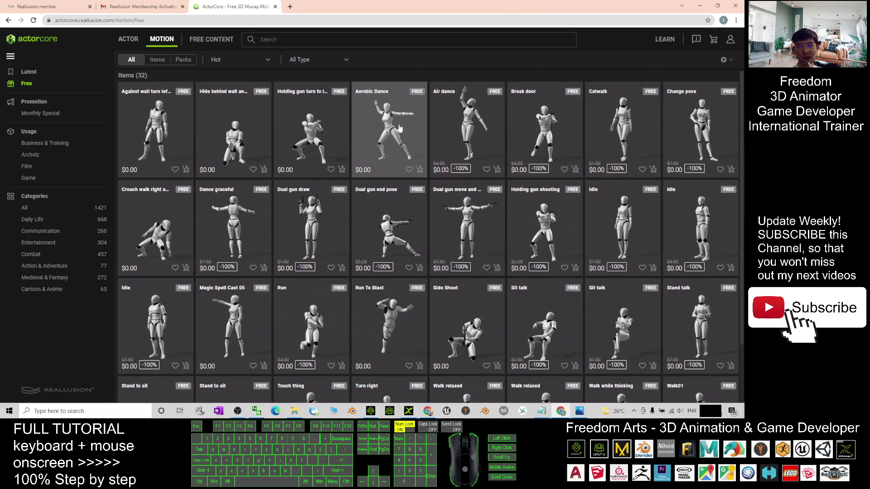
left_click(419, 169)
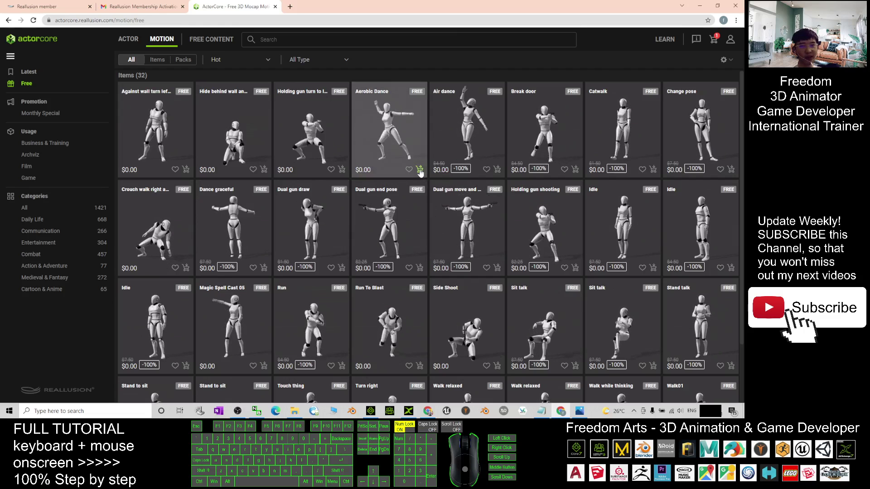
left_click(713, 39)
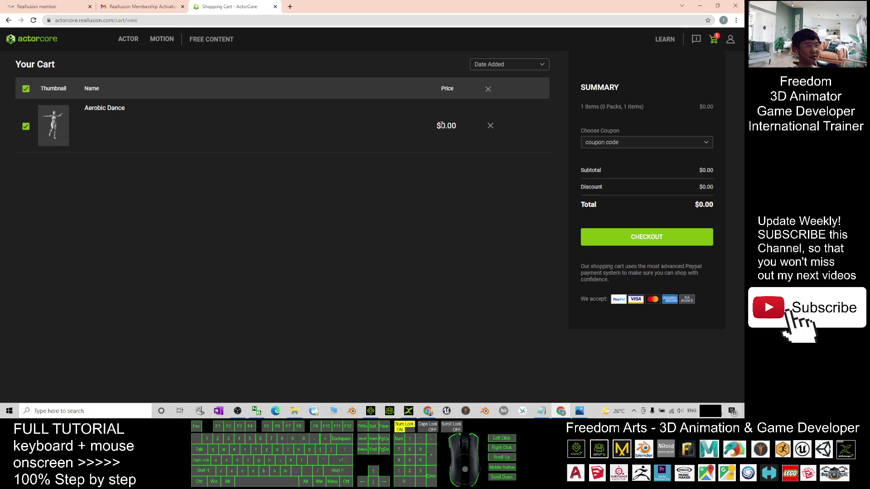
left_click(651, 237)
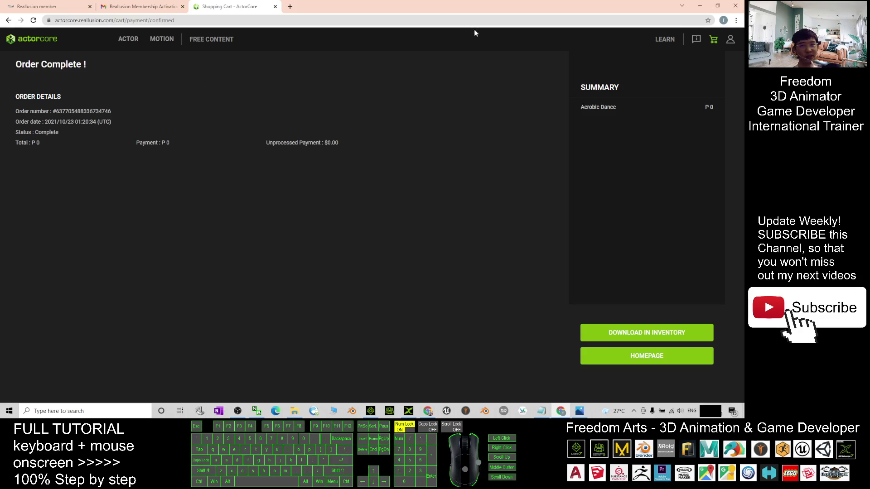
left_click(128, 39)
left_click(162, 39)
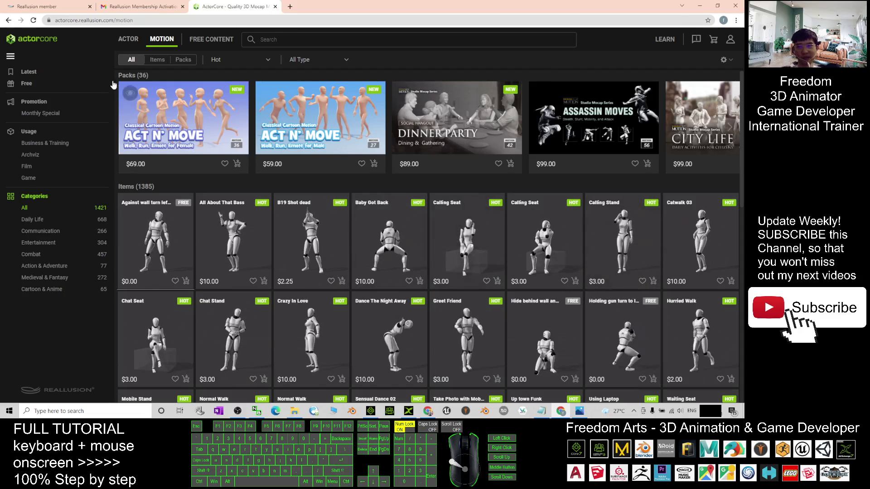
Step: Open the ActorCore inventory from the account menu and list its motions
left_click(730, 39)
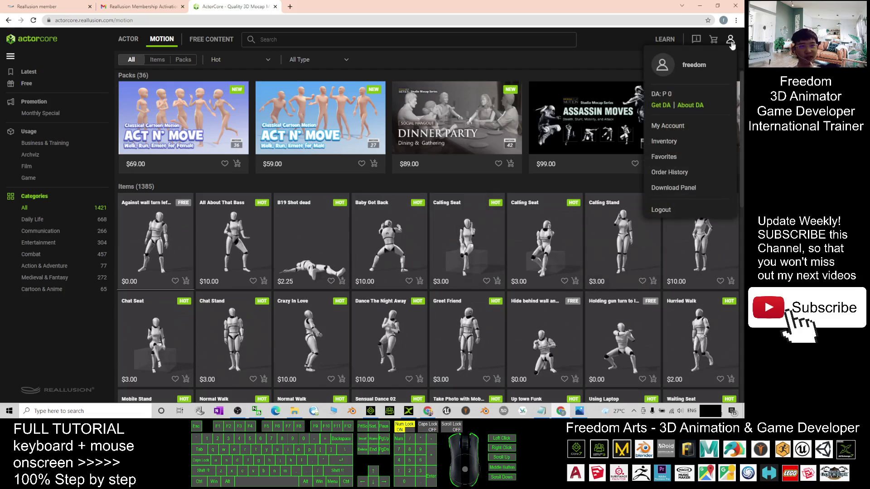
left_click(664, 142)
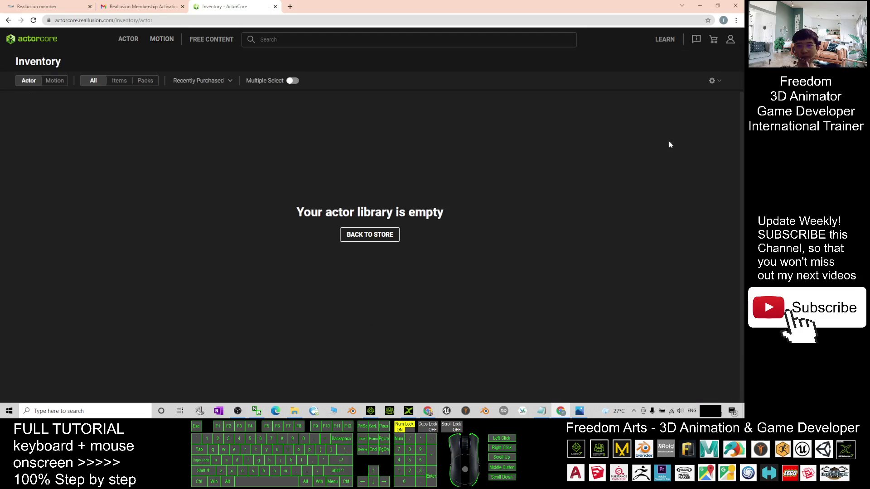
left_click(55, 81)
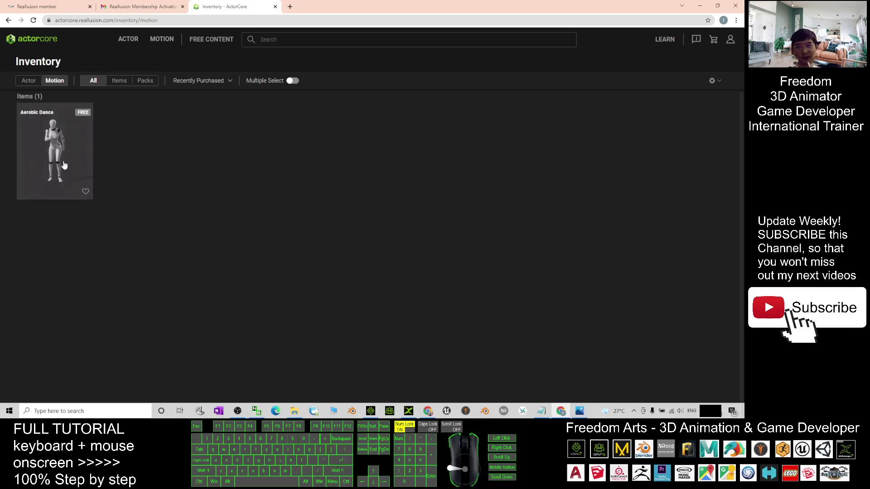
Step: Preview the Aerobic Dance motion and pause it at 00:04
left_click(43, 136)
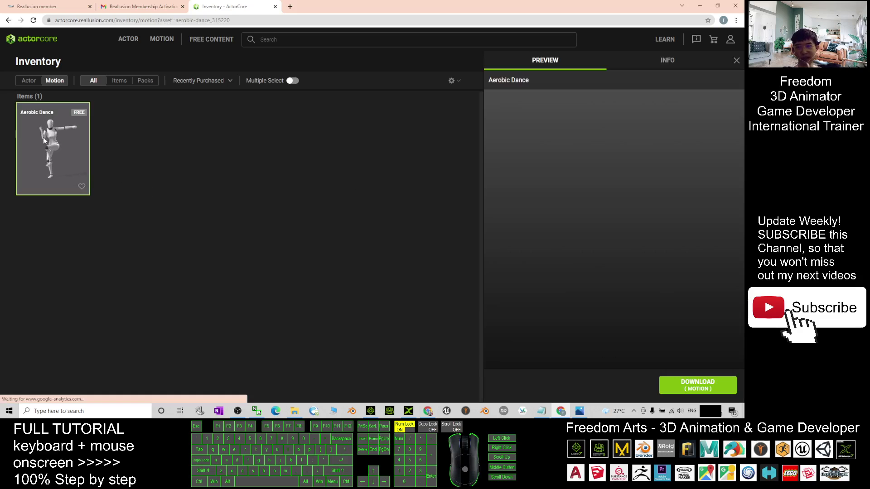
left_click(370, 411)
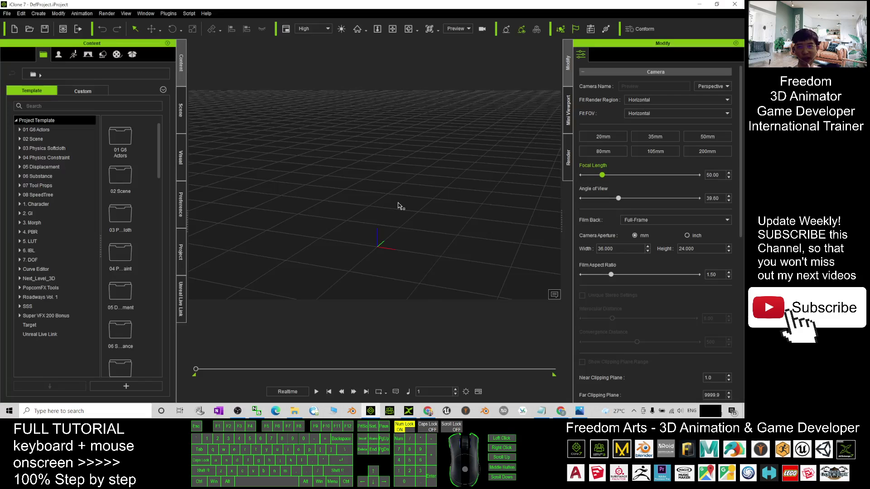
left_click(700, 5)
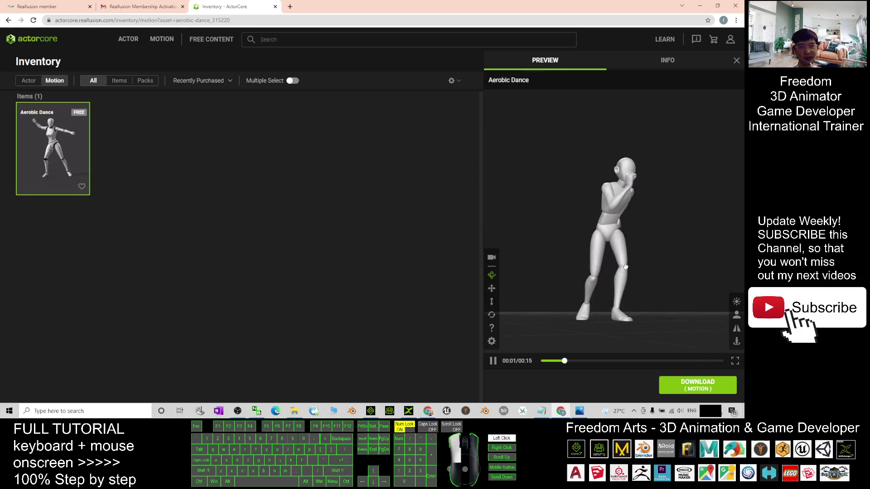
left_click(492, 360)
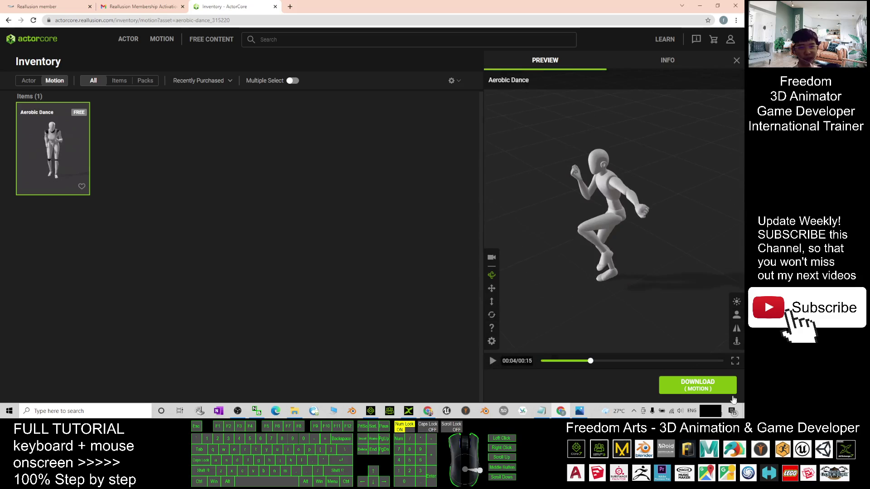
Step: Set the Aerobic Dance download to motion only, retargeted to the Female Robot
left_click(698, 385)
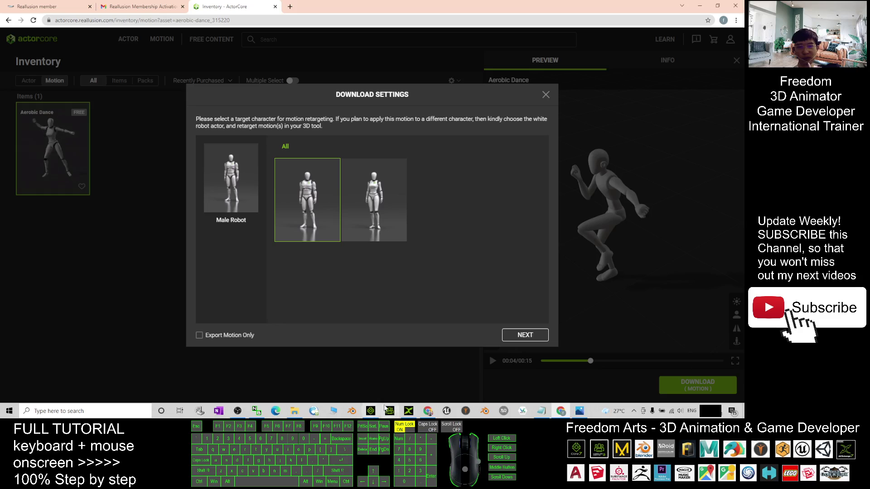
left_click(371, 410)
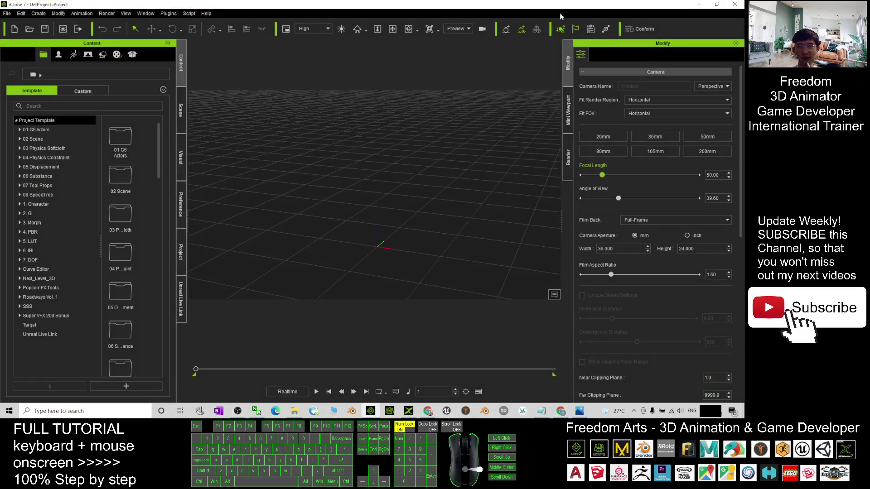
left_click(702, 8)
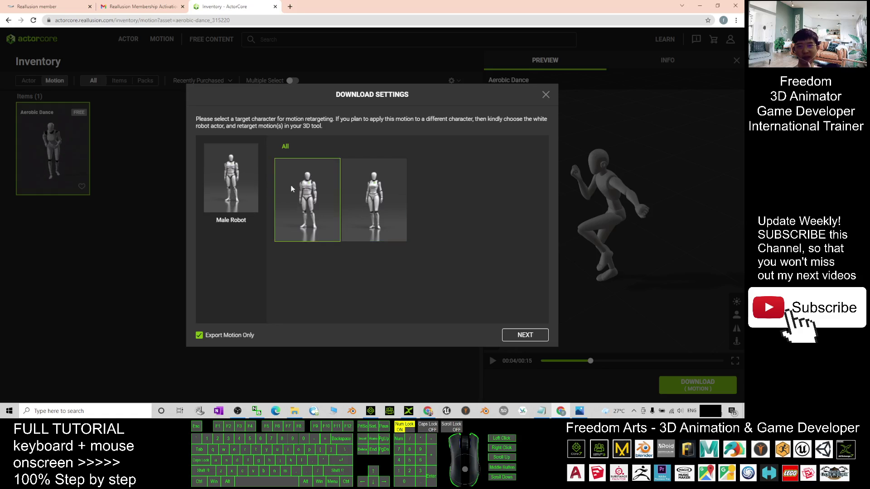
left_click(394, 180)
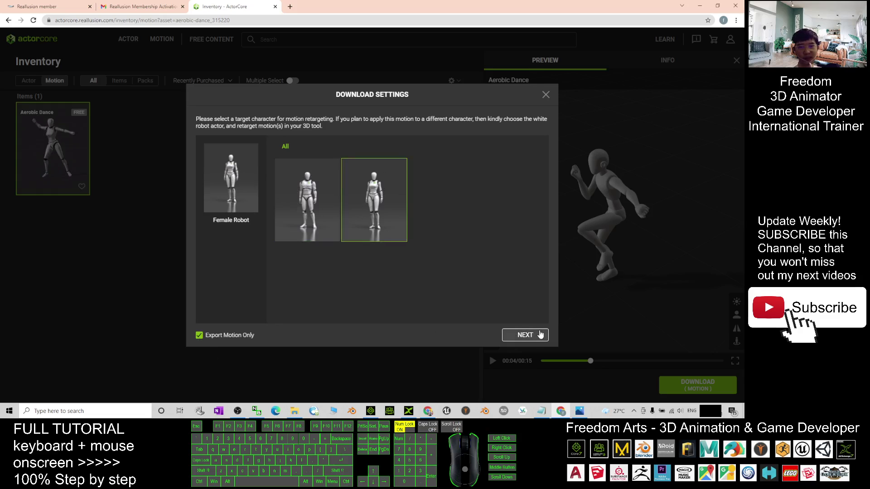
left_click(525, 335)
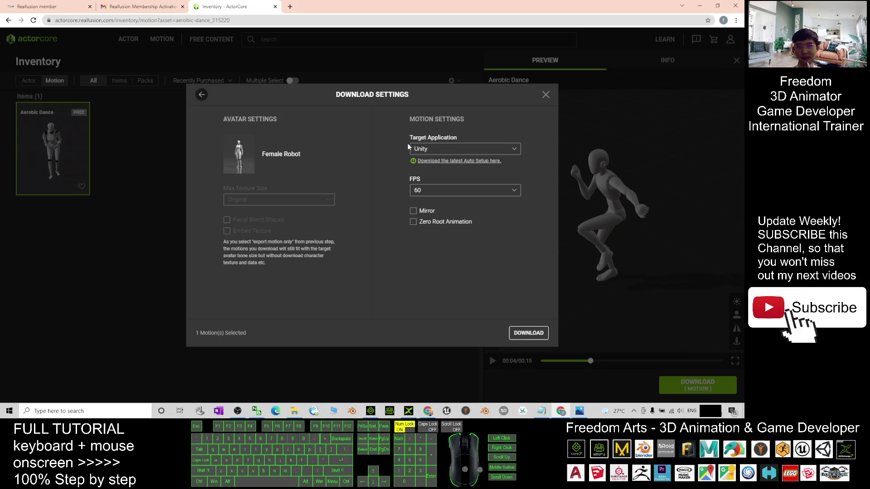
Step: Change the download's target application from iClone to Blender
left_click(437, 150)
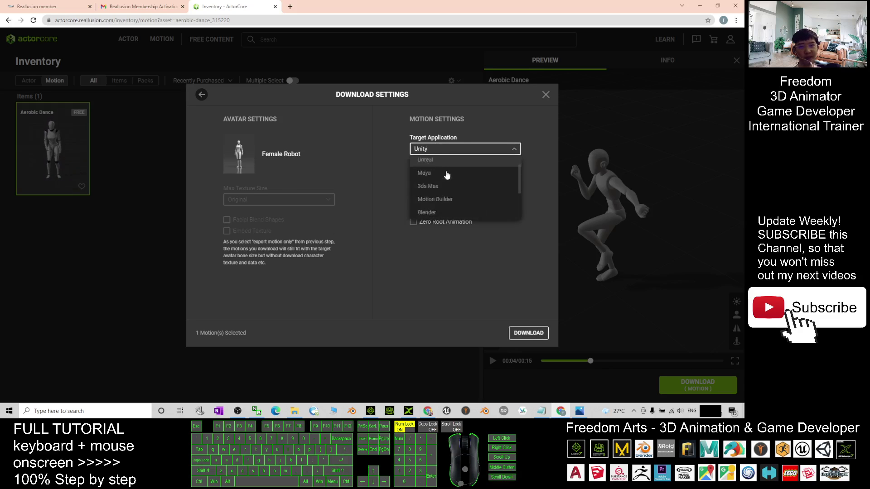
scroll(438, 177, "down", 3)
left_click(434, 198)
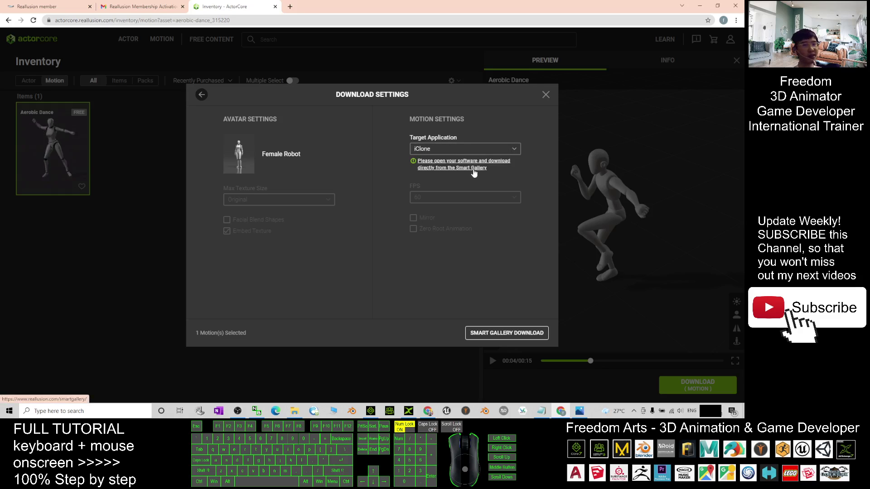
left_click(478, 151)
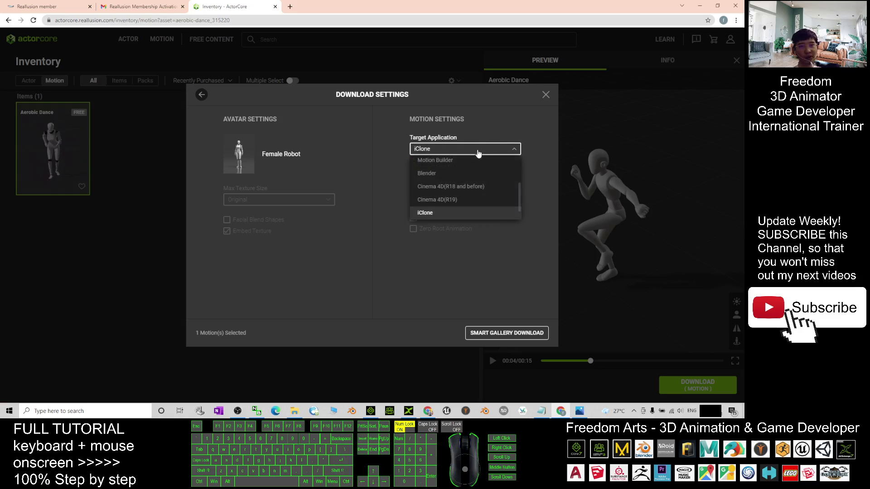
left_click(485, 152)
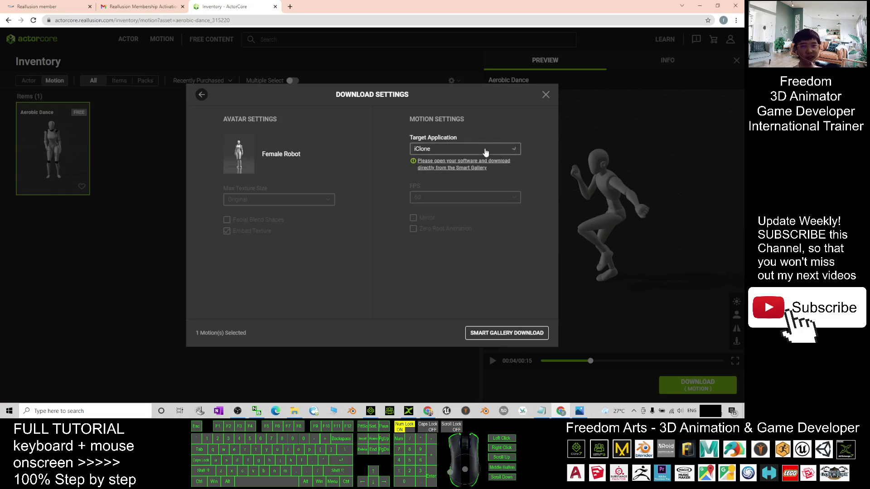
scroll(465, 190, "up", 3)
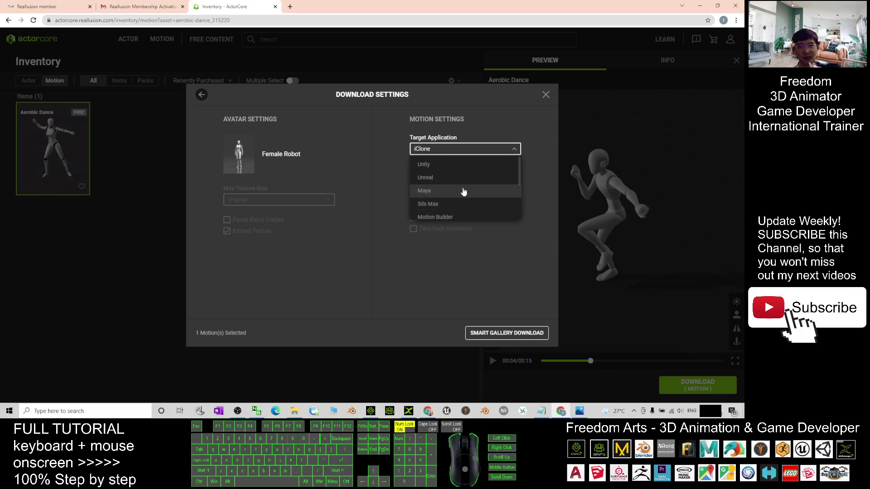
scroll(466, 191, "down", 3)
left_click(446, 195)
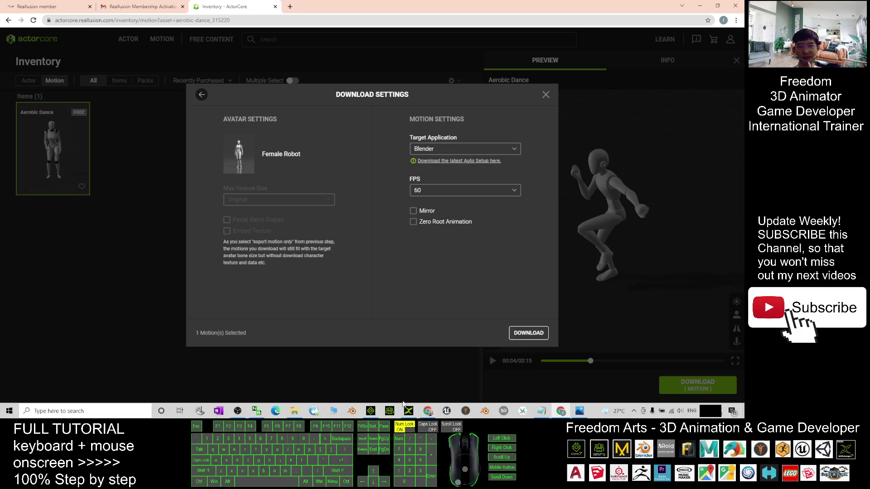
Step: Reconfirm Blender as target and download Actorcore-Blender-1023-222851.zip
key("alt+Tab")
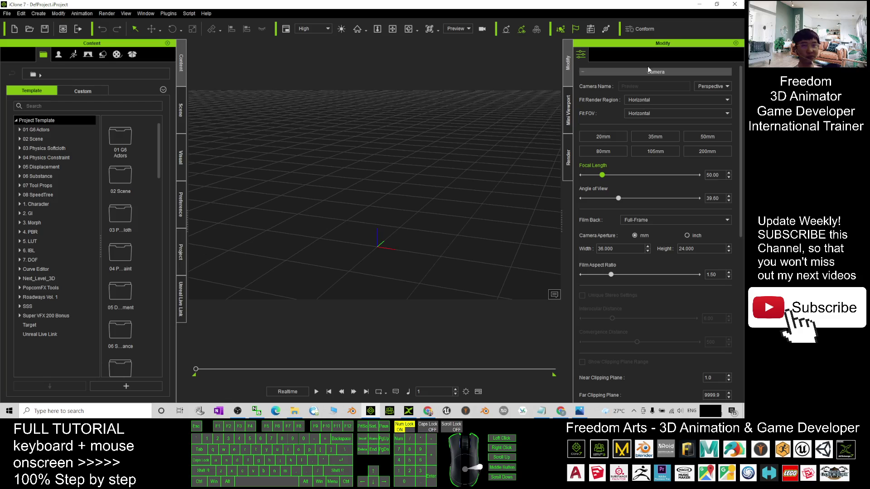
left_click(700, 4)
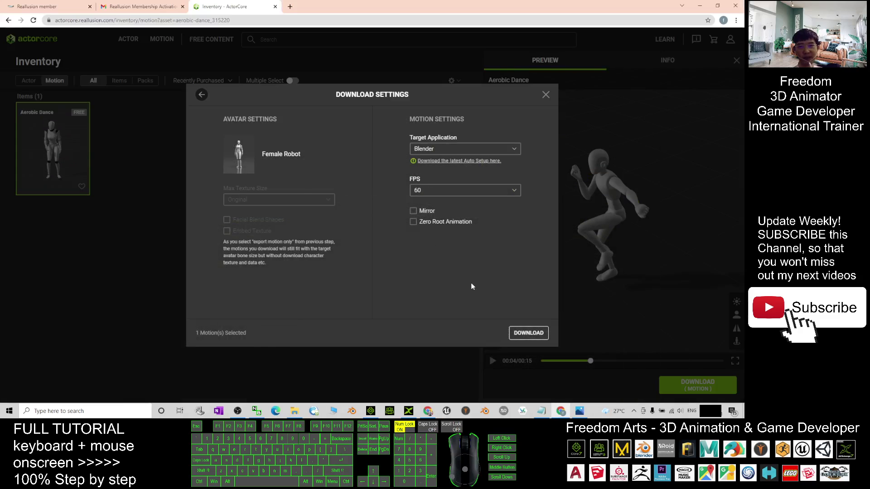
left_click(448, 150)
left_click(431, 213)
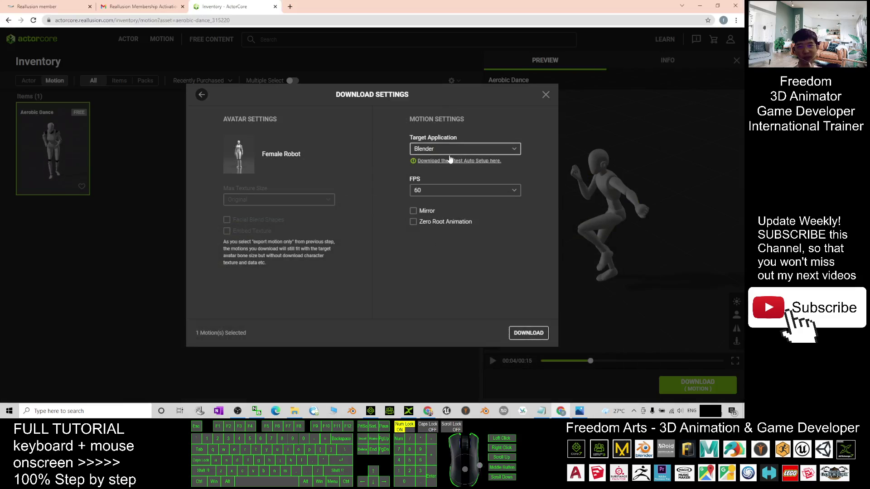
left_click(528, 332)
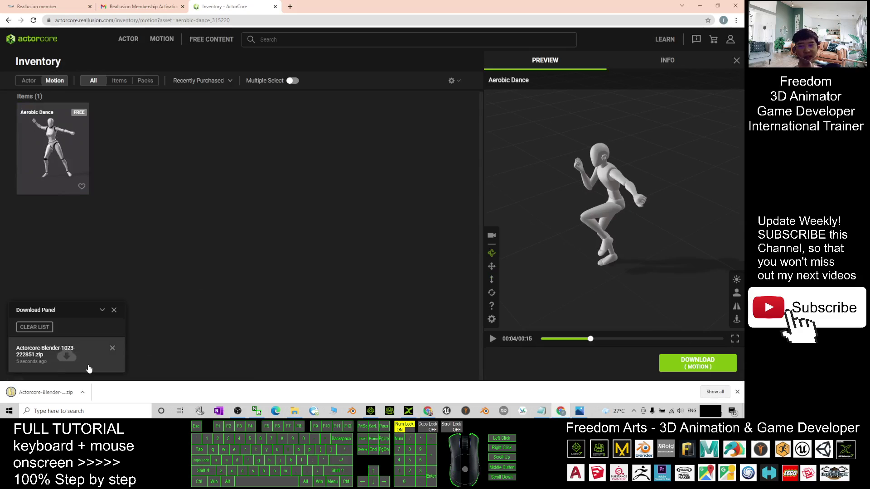
Step: Extract the downloaded Actorcore-Blender-1023-222851.zip into its suggested folder
left_click(83, 392)
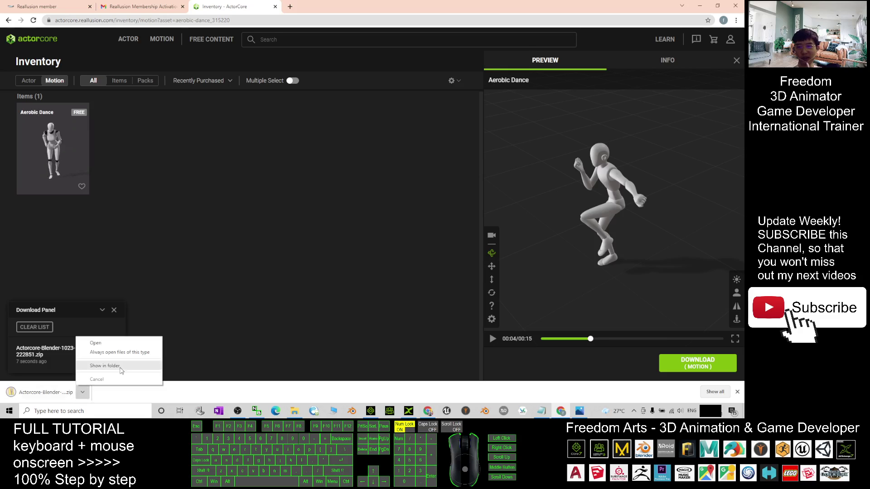
left_click(106, 366)
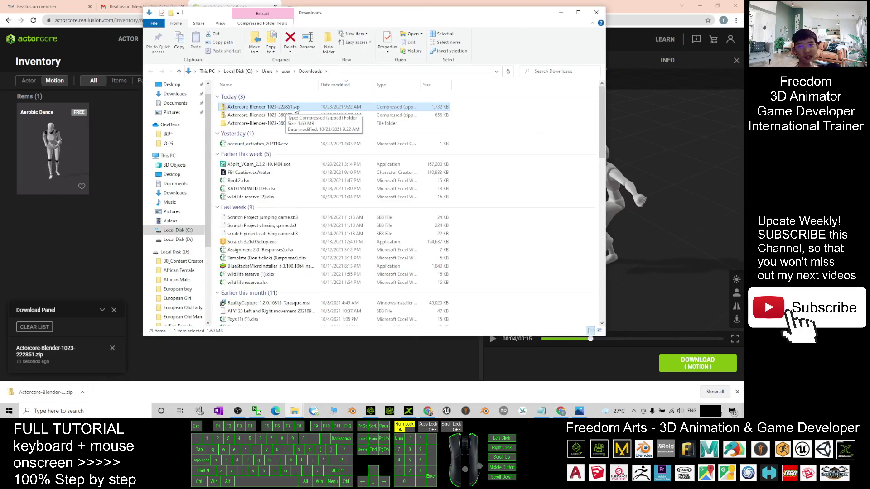
right_click(270, 111)
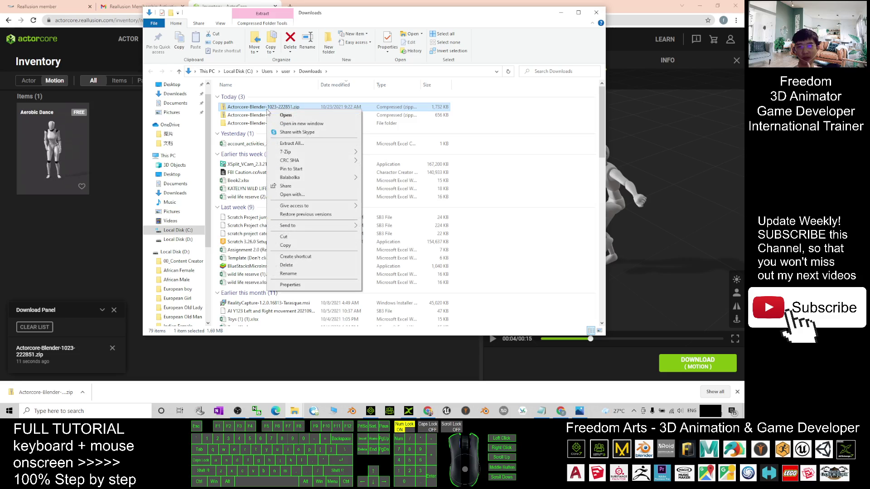
left_click(309, 147)
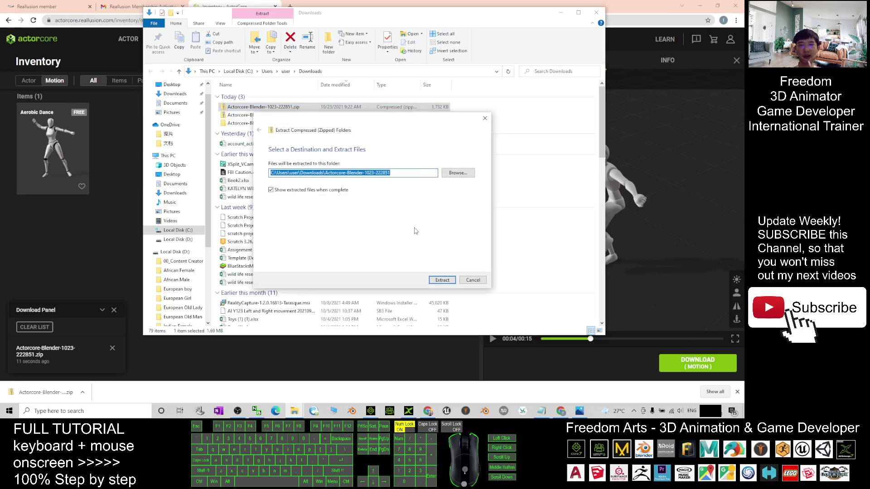
left_click(443, 280)
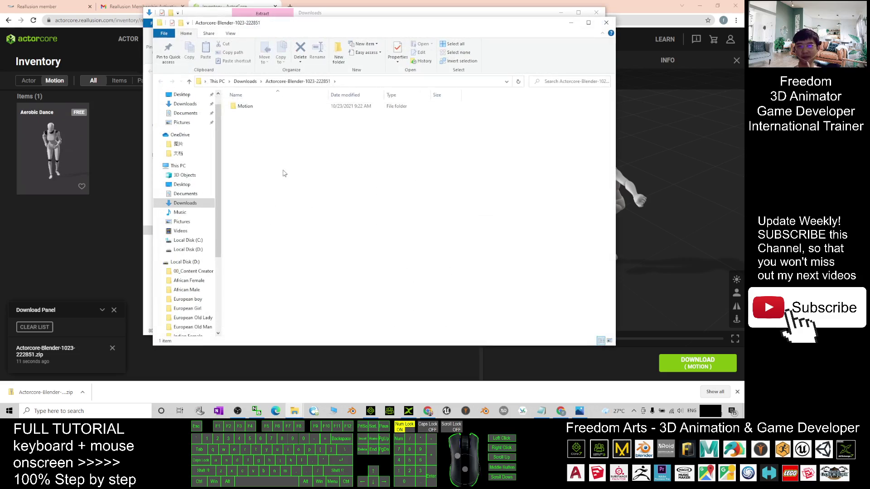
Step: Open the extracted Motion subfolder and arrange 3DXchange 7 beside it
left_click(605, 23)
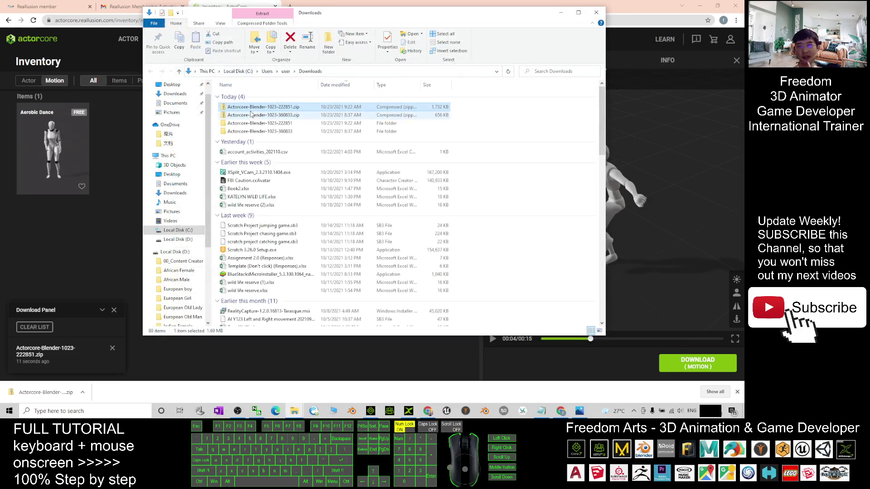
left_click(284, 124)
double_click(283, 124)
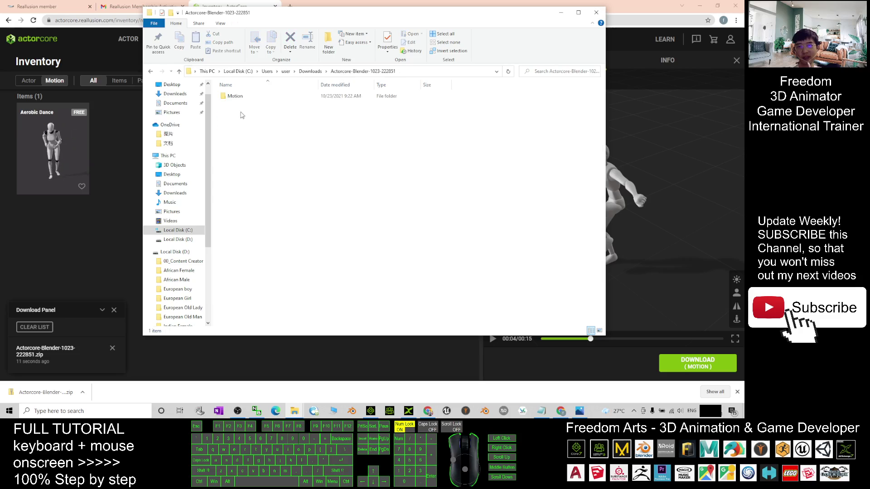
double_click(238, 96)
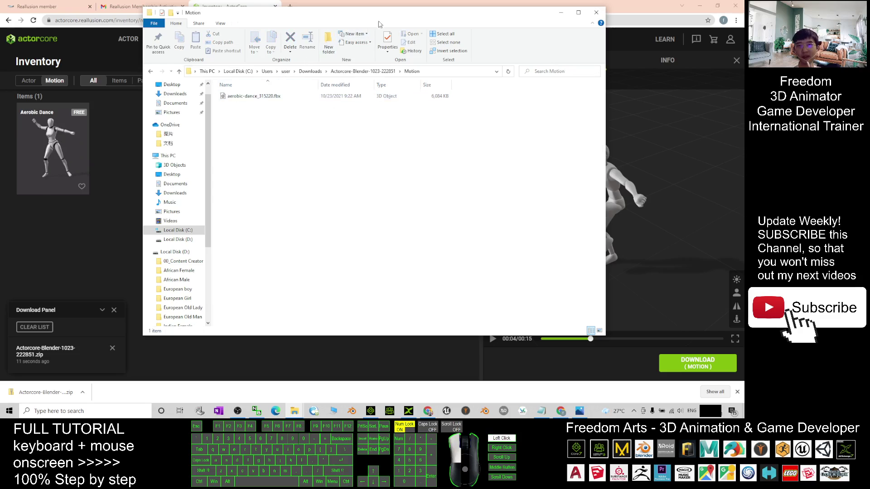
left_click_drag(392, 28, 473, 48)
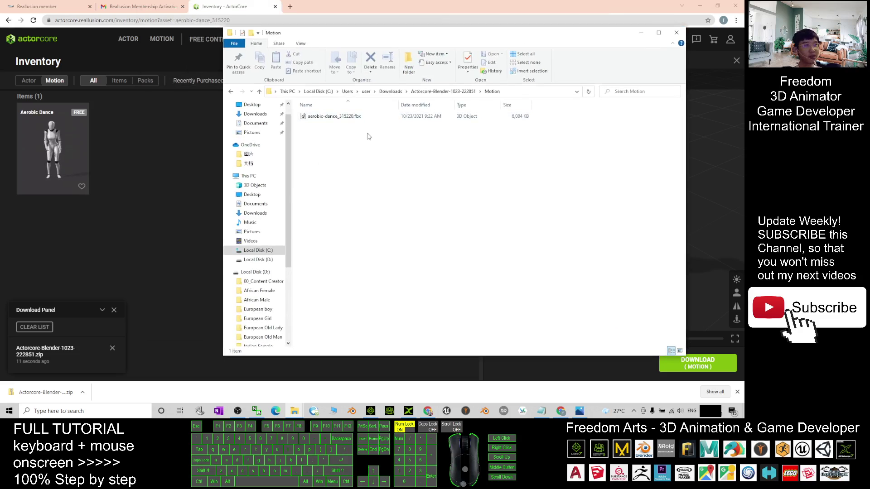
left_click(408, 411)
left_click_drag(352, 4, 214, 146)
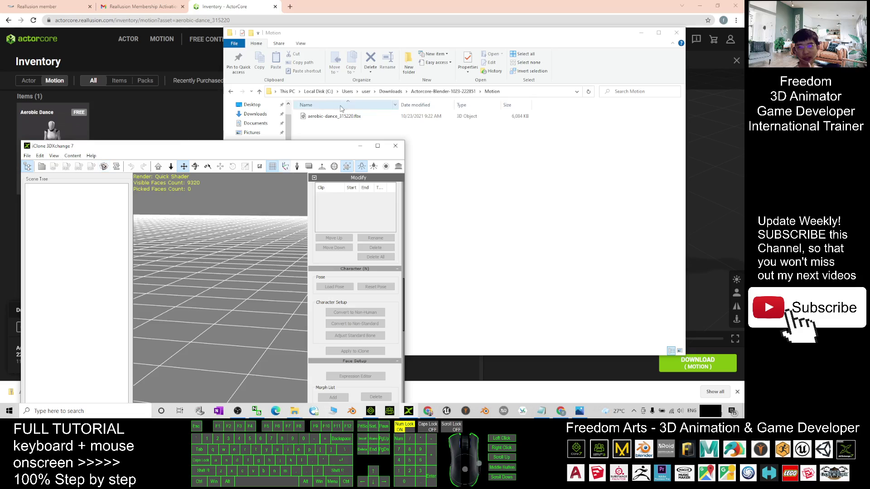
Step: Import aerobic-dance_315220.fbx with animation as a non-standard character
left_click_drag(333, 115, 218, 275)
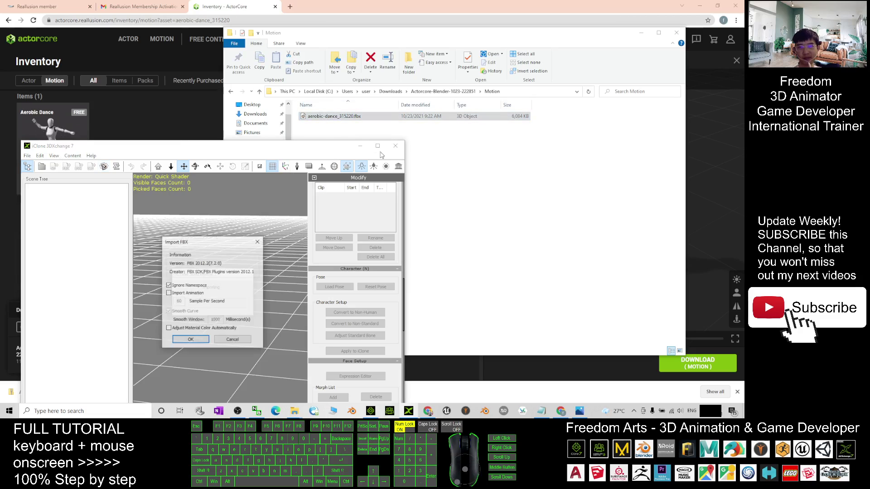
left_click(169, 293)
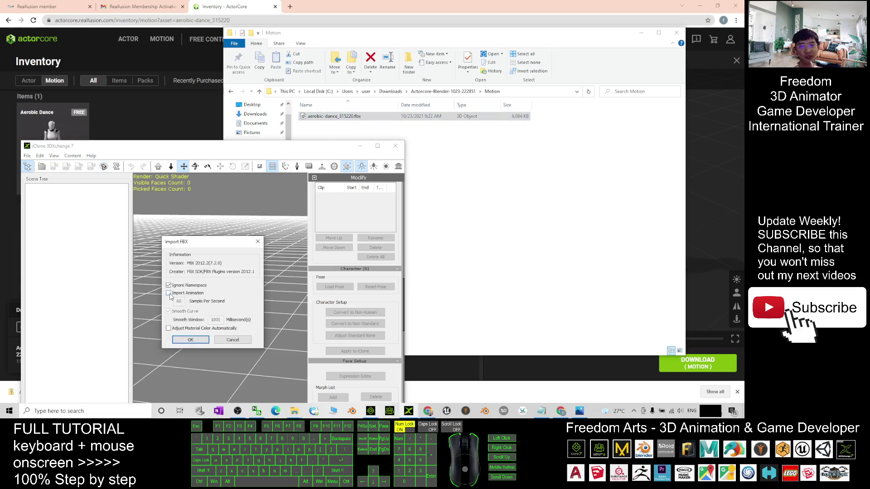
left_click(190, 341)
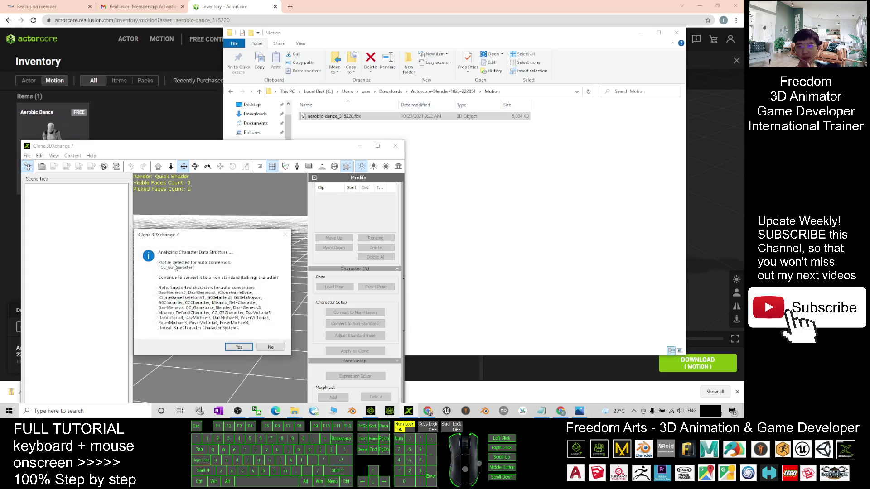
left_click(239, 348)
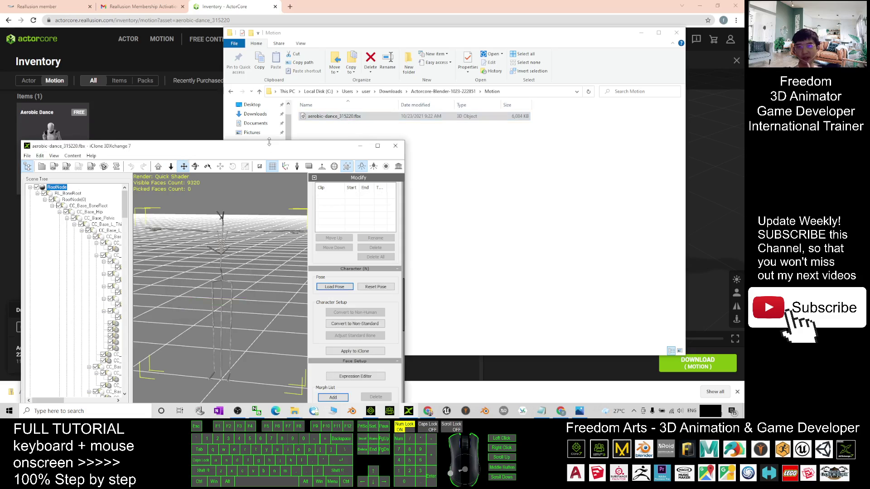
Step: Start non-standard characterization, then cancel and discard the changes
left_click_drag(247, 145, 232, 82)
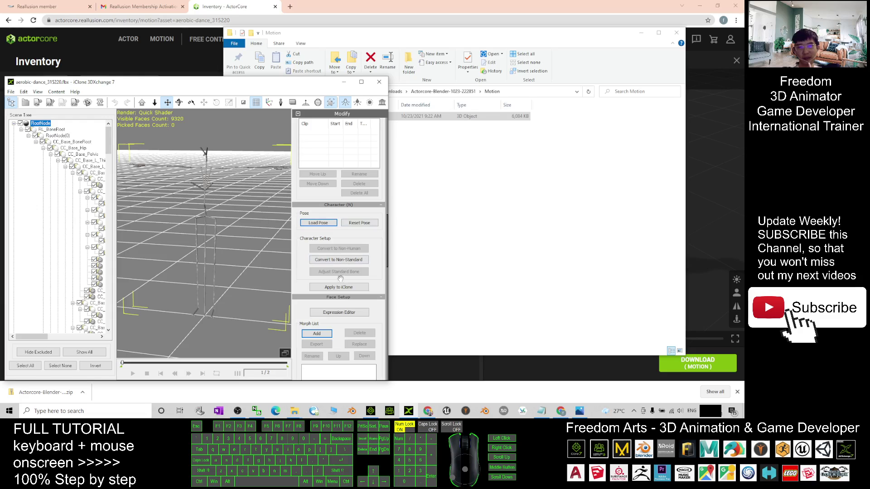
left_click(341, 260)
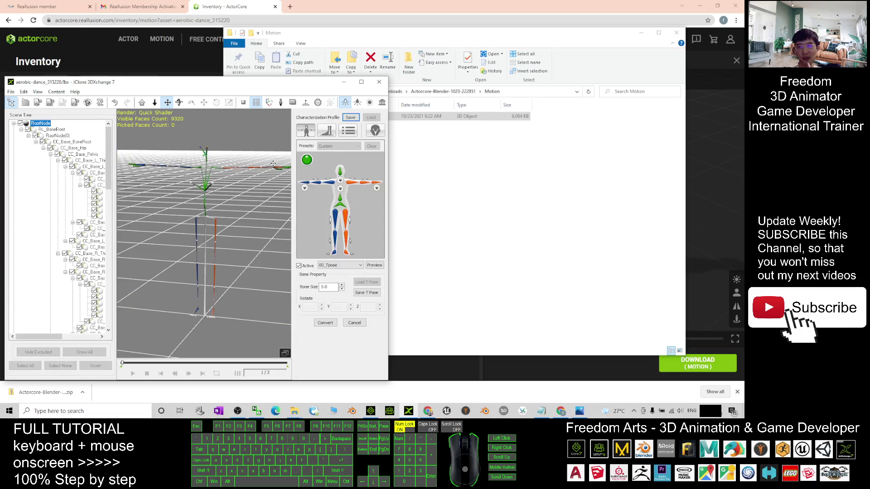
left_click(354, 322)
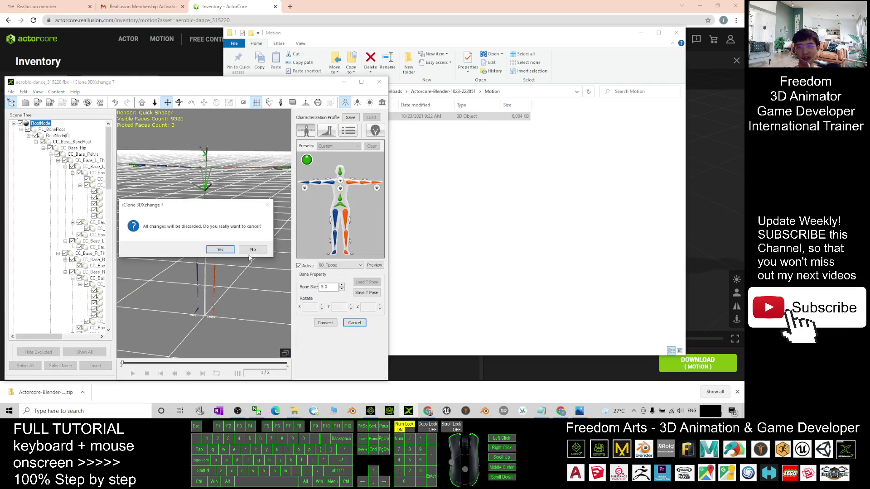
left_click(221, 249)
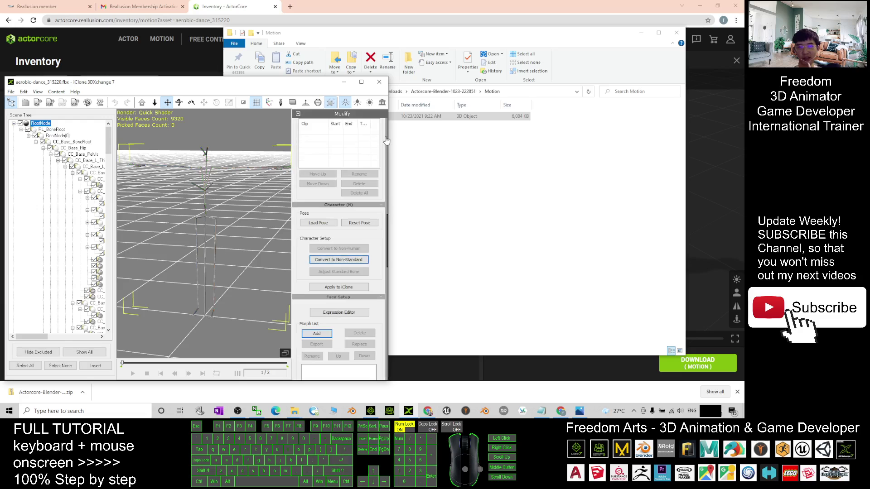
scroll(388, 143, "down", 5)
scroll(386, 204, "down", 5)
scroll(386, 231, "down", 5)
scroll(386, 245, "down", 5)
scroll(386, 244, "down", 5)
scroll(386, 244, "down", 5)
scroll(367, 225, "down", 5)
scroll(344, 201, "down", 3)
Step: Import the aerobic-dance FBX into the Motion Library using the current character
left_click_drag(422, 42, 574, 57)
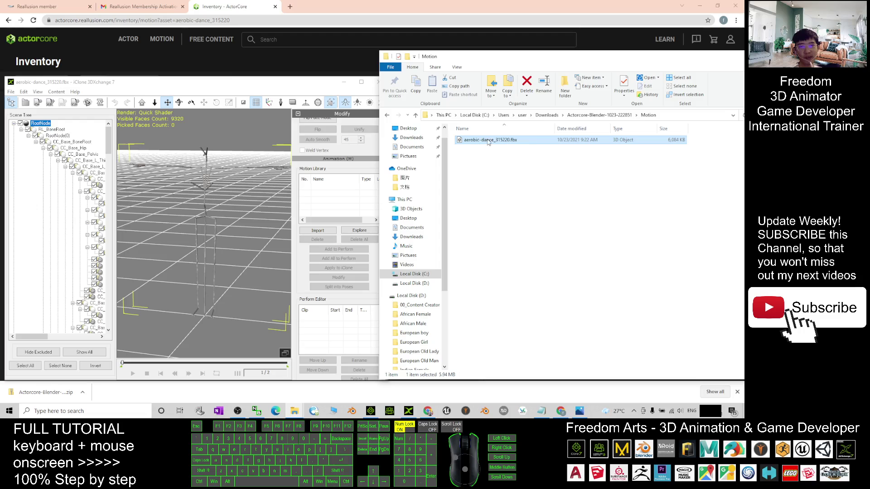
left_click_drag(487, 141, 333, 197)
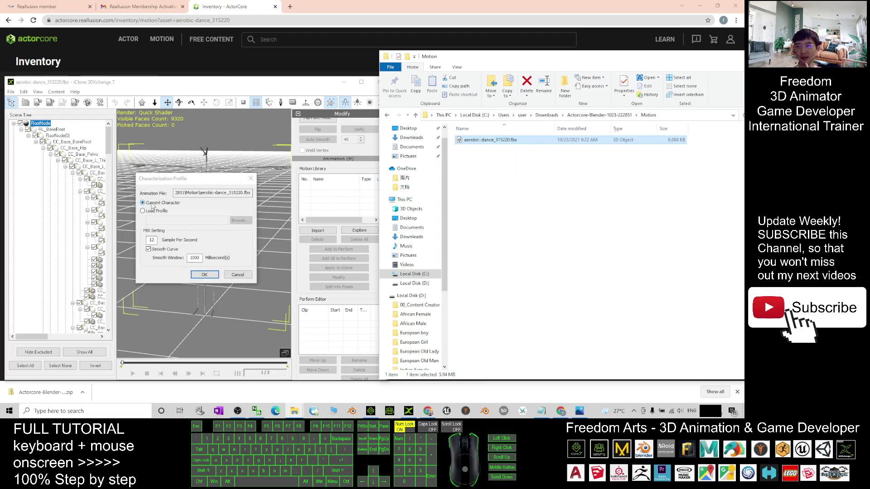
left_click(152, 204)
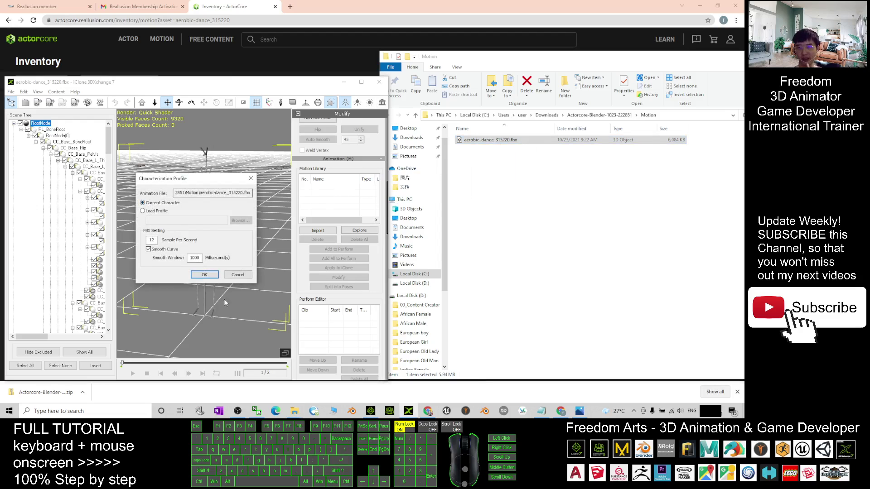
left_click(205, 275)
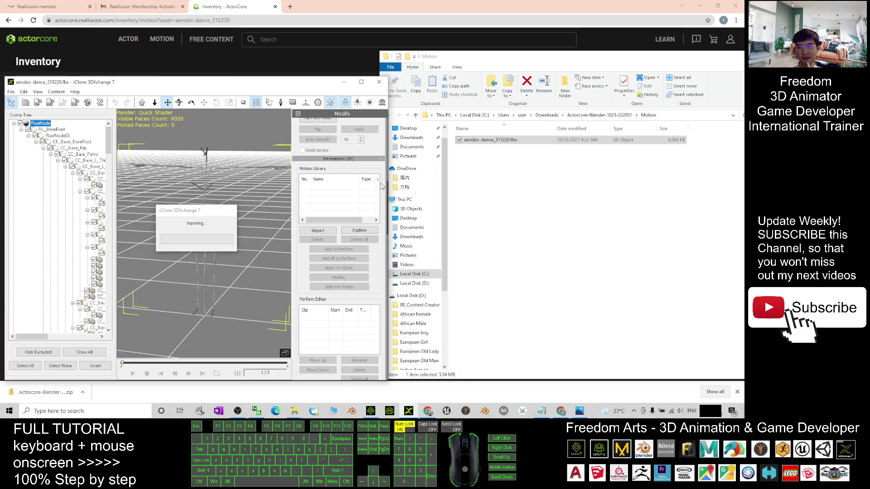
Step: Preview the aerobic dance, then add its 908-frame clip to the Perform Editor
left_click(361, 81)
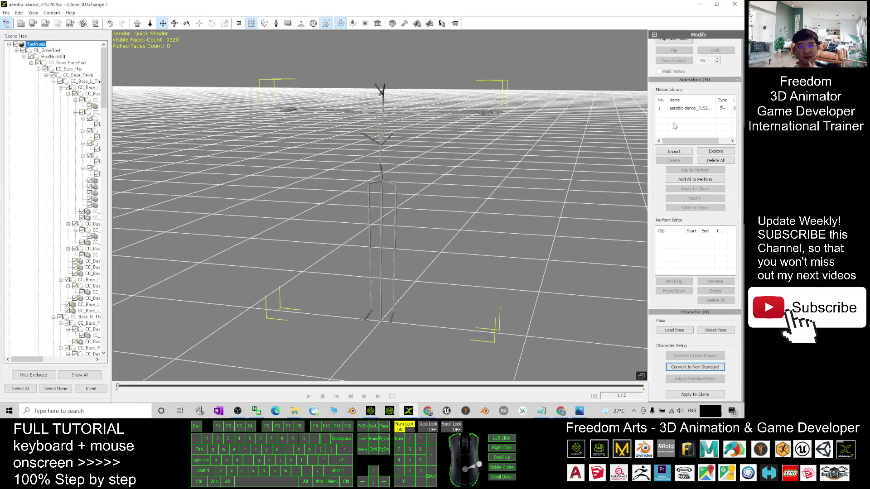
left_click(689, 107)
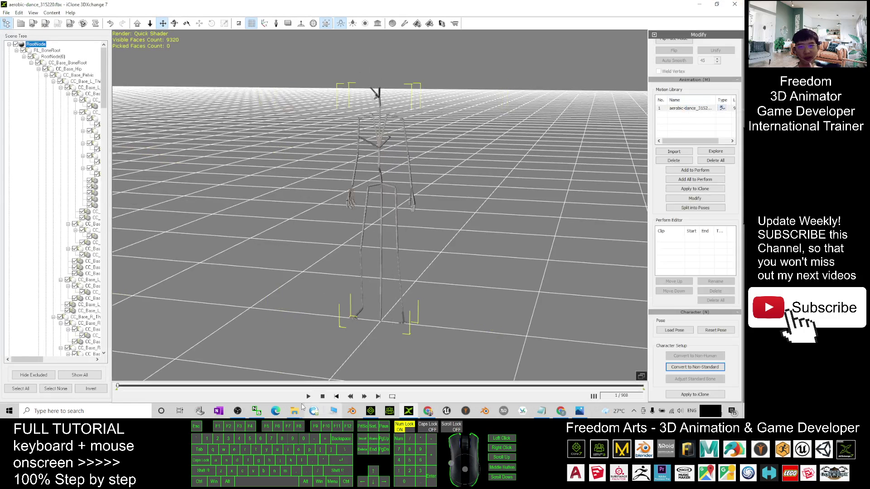
left_click(308, 396)
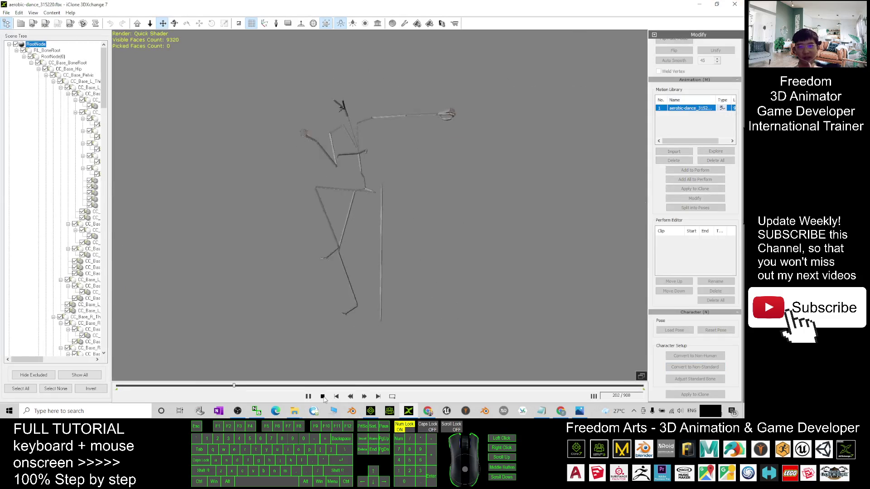
left_click(615, 163)
left_click(683, 109)
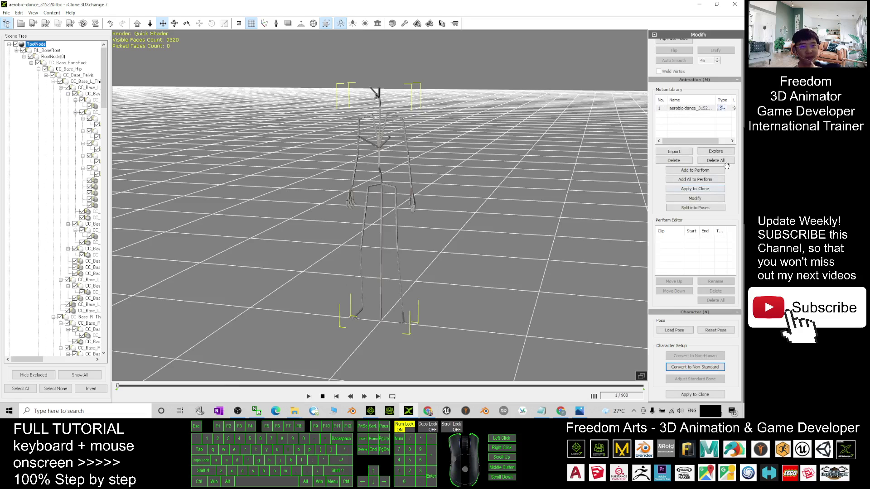
left_click(693, 180)
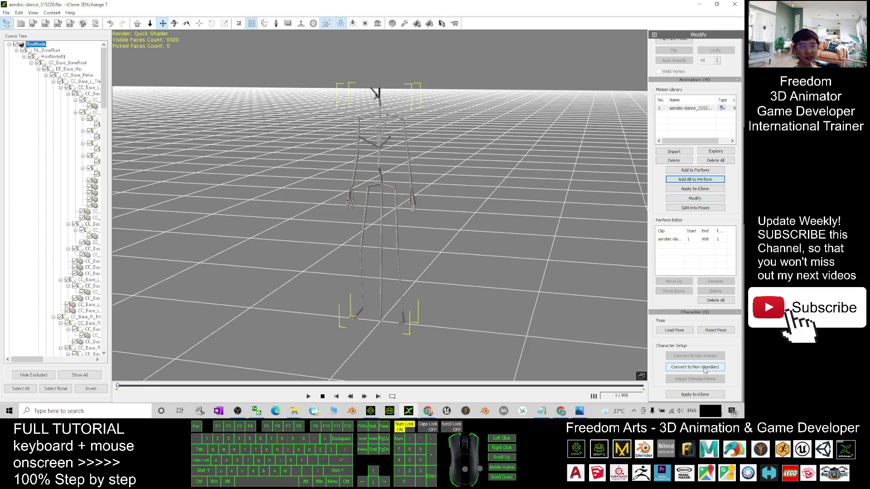
double_click(412, 3)
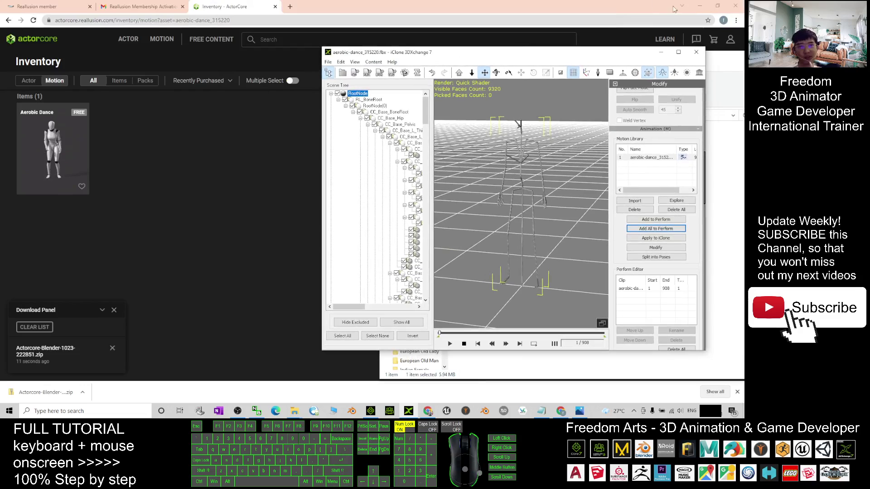
Step: Minimize the ActorCore browser, close the Photos cover image, and show 3DXchange's File menu
left_click(704, 7)
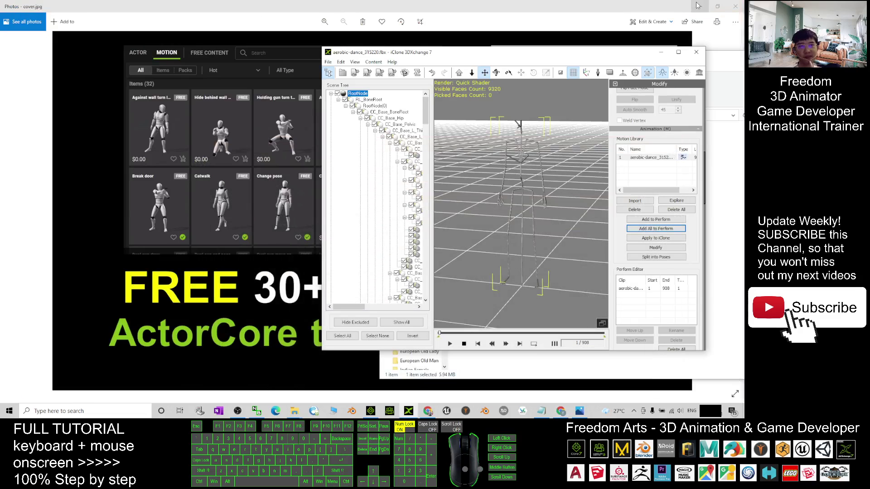
left_click(698, 5)
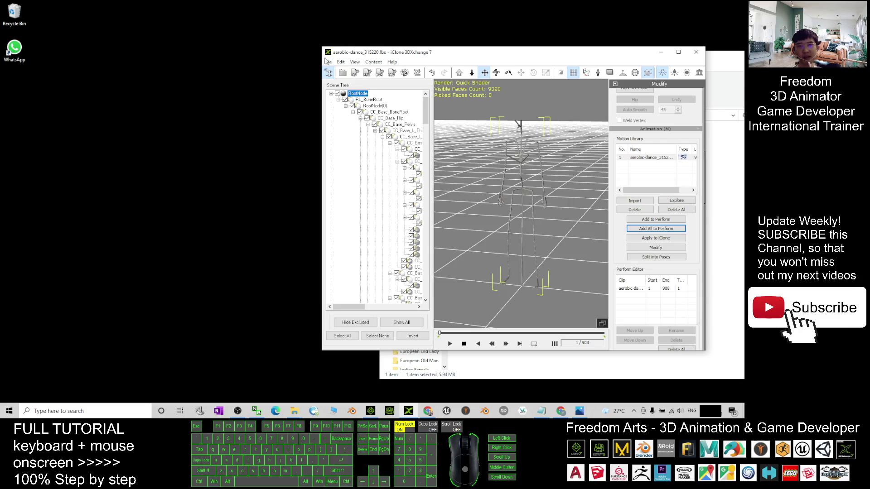
left_click(328, 62)
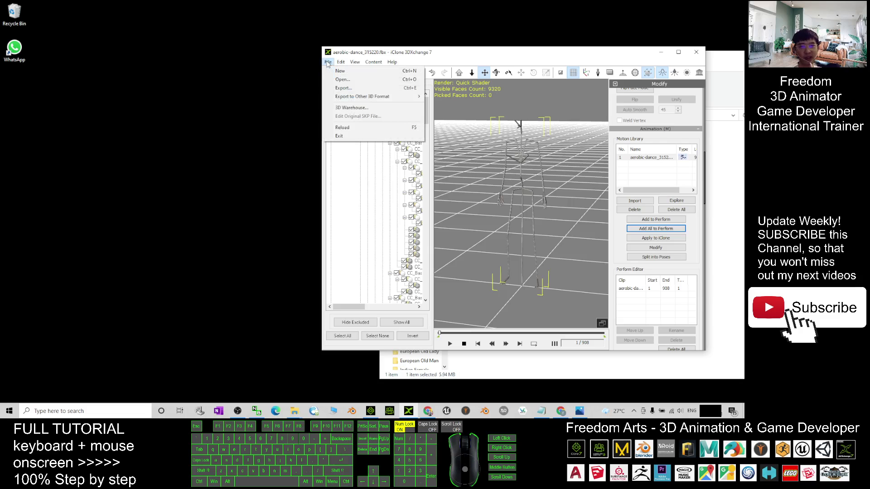
Step: Set the export to animation only, without geometry, saved as rlMotion
left_click(336, 88)
left_click_drag(503, 56, 355, 51)
left_click(308, 224)
left_click(310, 100)
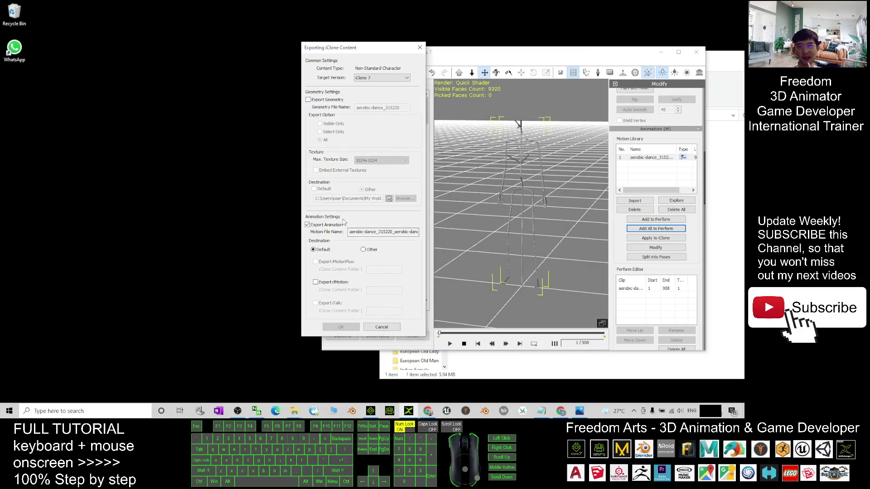
left_click(363, 250)
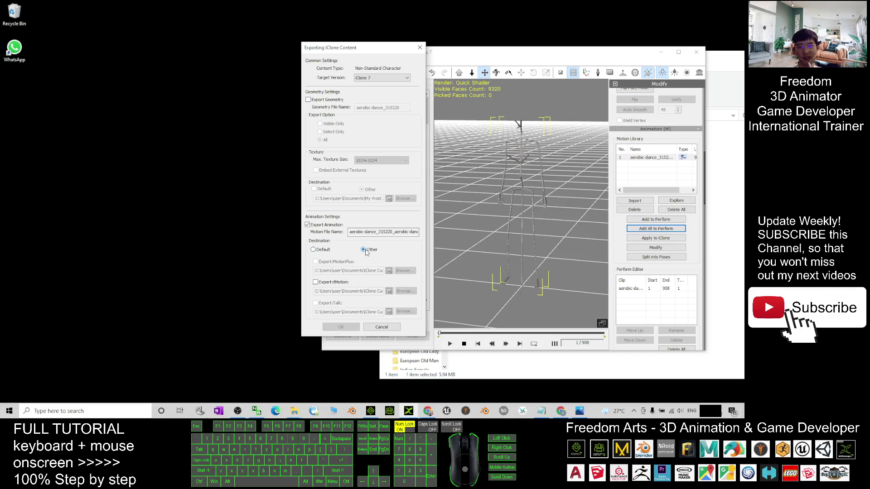
left_click(316, 282)
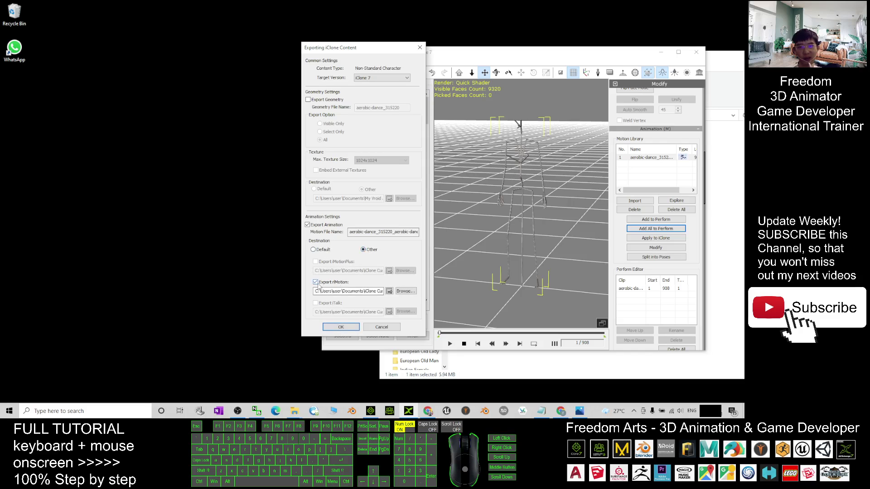
Step: Export the aerobic-dance rlMotion to the Desktop and dismiss the success message
left_click(403, 291)
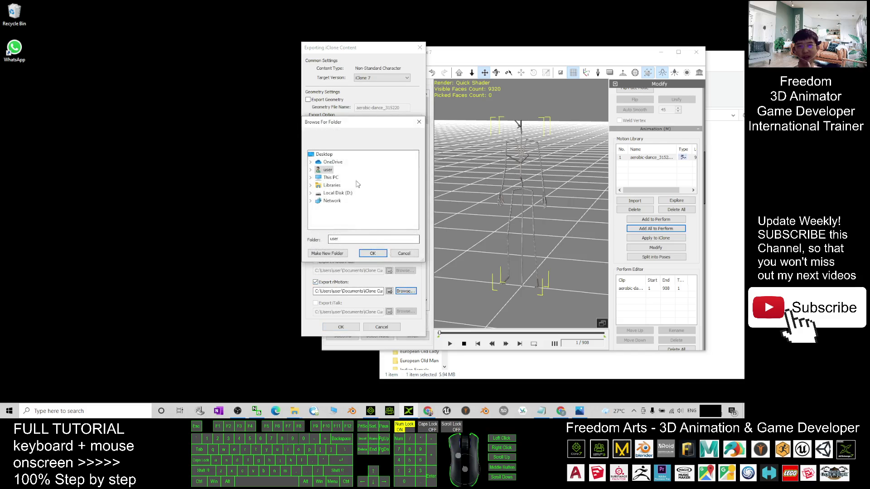
left_click(324, 154)
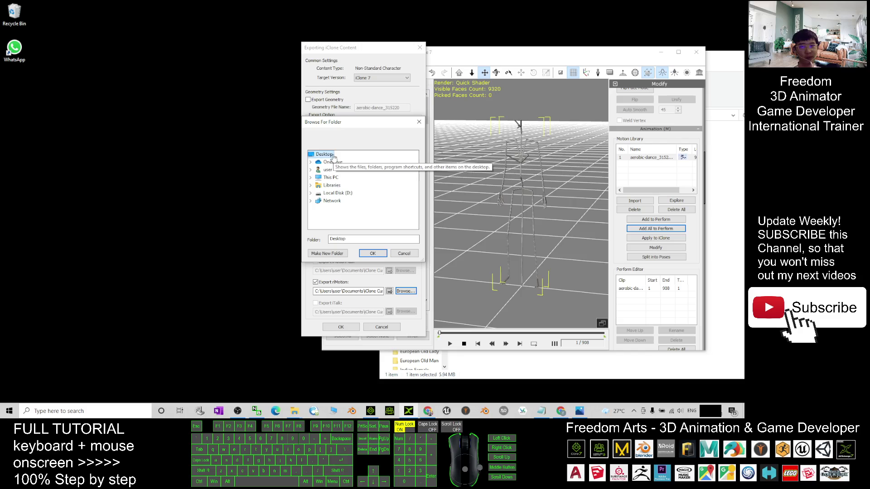
left_click(372, 254)
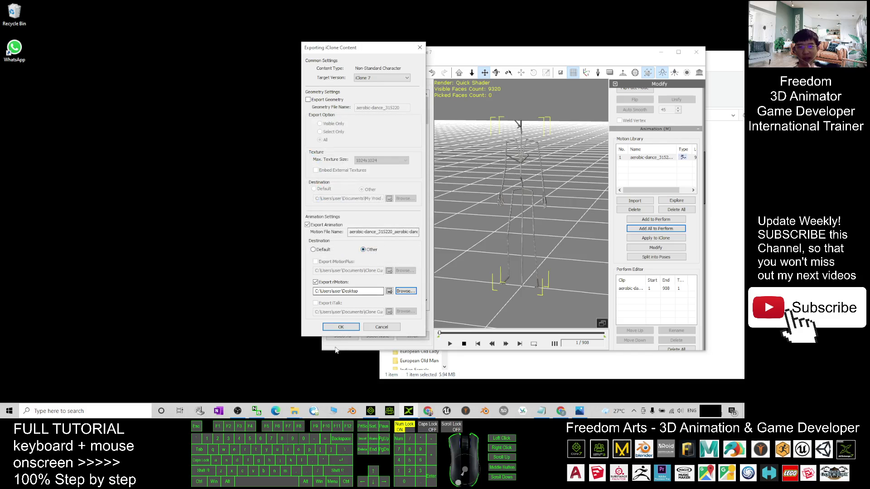
left_click(341, 327)
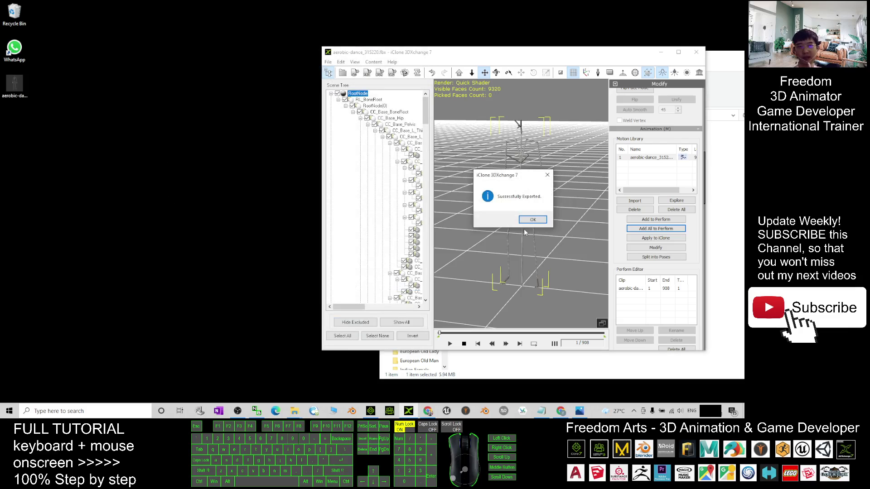
left_click(532, 219)
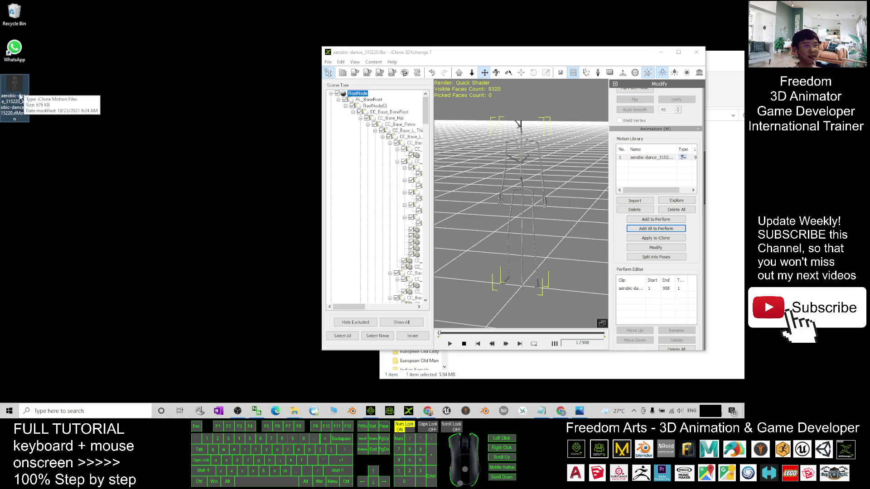
left_click(648, 64)
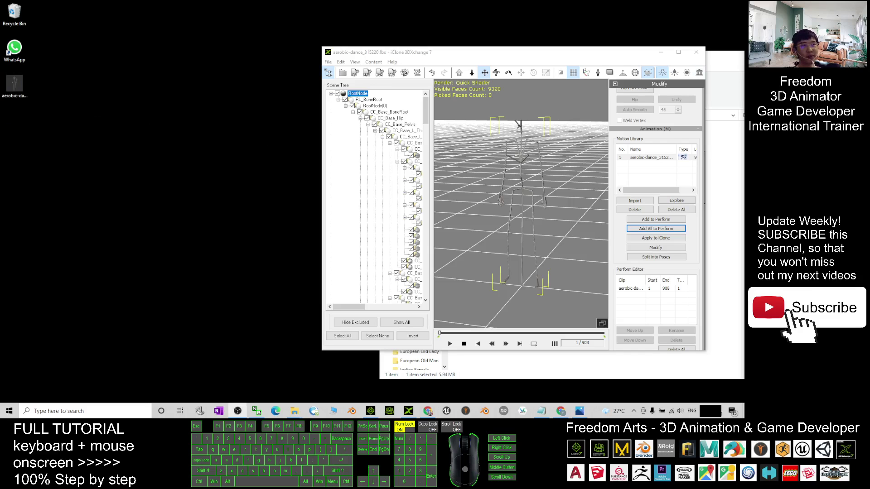
Step: Drag Natalie from Avatar > 00_CC Character into the iClone 7 scene
left_click(389, 411)
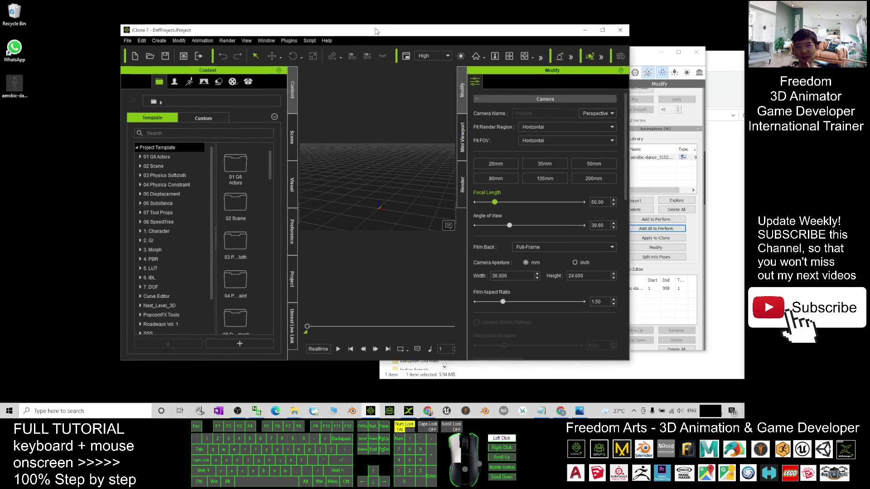
left_click_drag(376, 31, 389, 36)
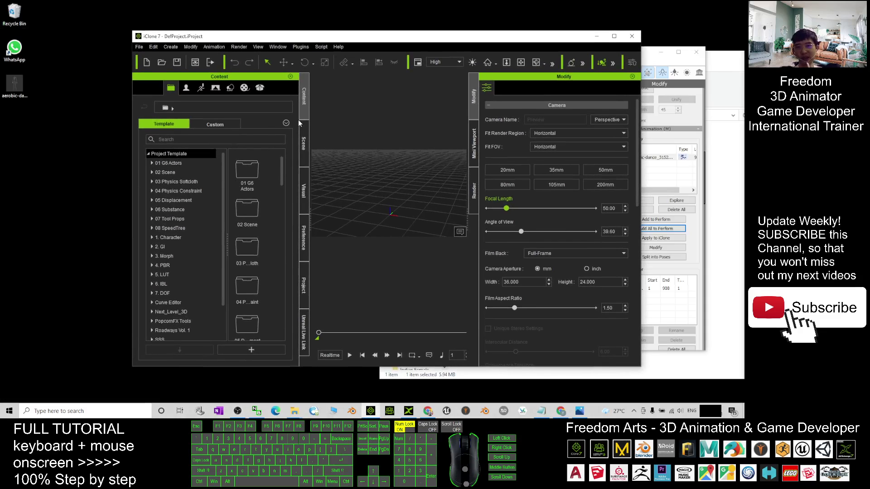
left_click(187, 88)
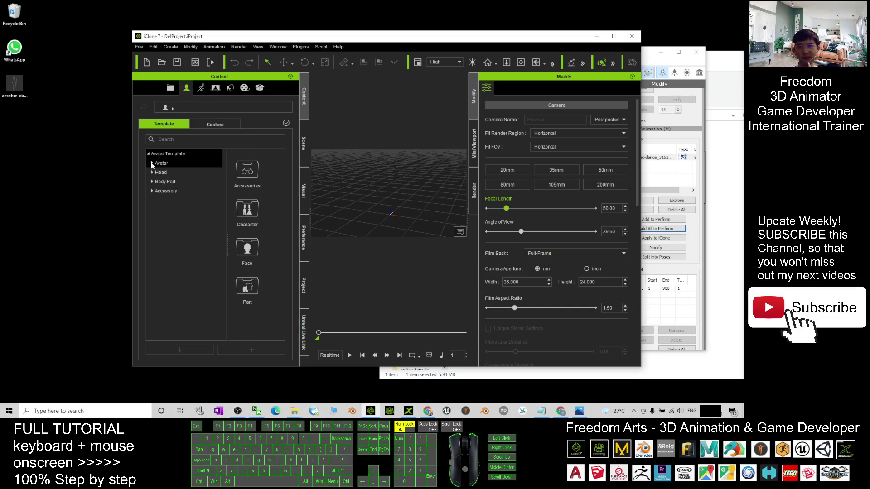
left_click(152, 164)
double_click(182, 172)
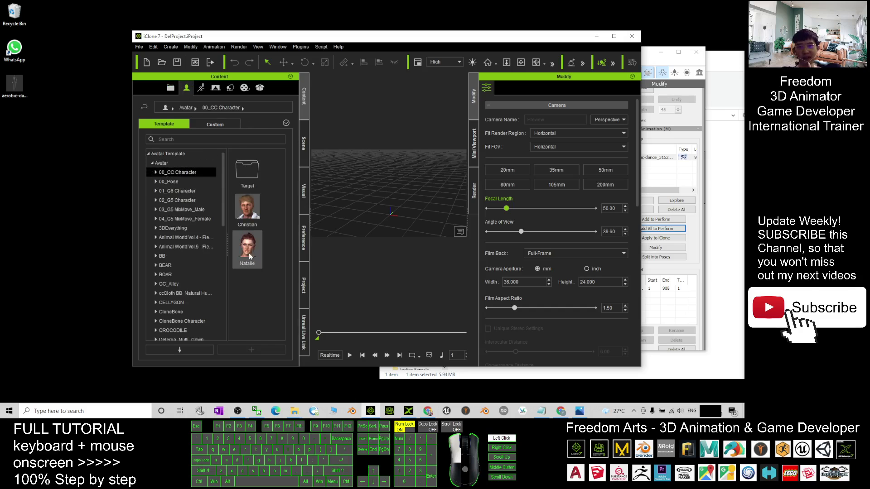
left_click_drag(249, 253, 391, 212)
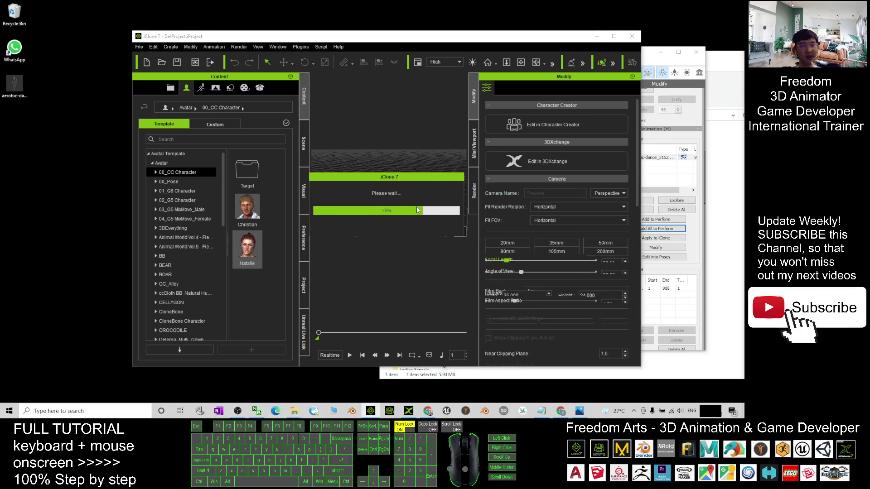
left_click(12, 99)
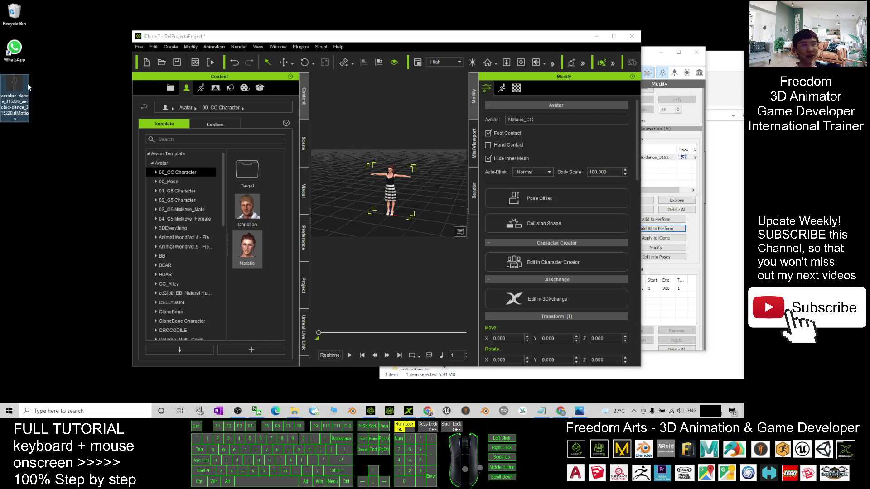
Step: Apply the desktop aerobic-dance rlMotion to Natalie and maximize iClone
mouse_move(19, 88)
left_mouse_down()
mouse_move(163, 154)
mouse_move(393, 178)
left_mouse_up()
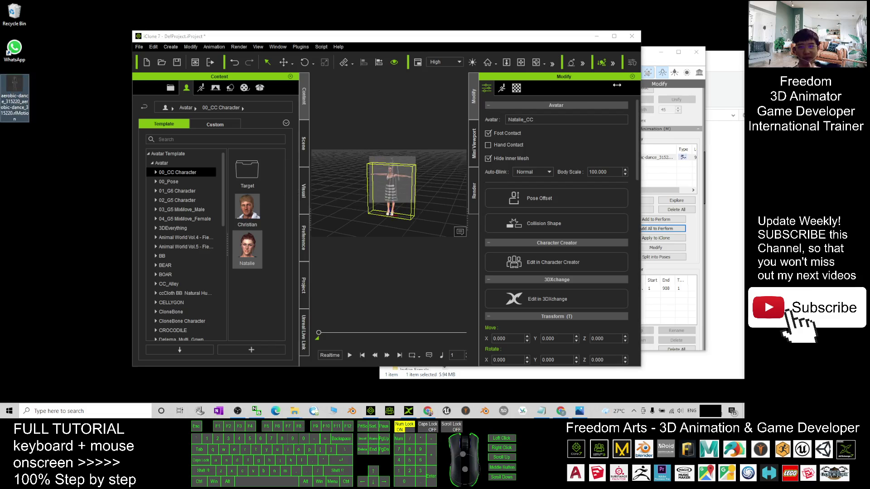
left_click_drag(391, 179, 392, 180)
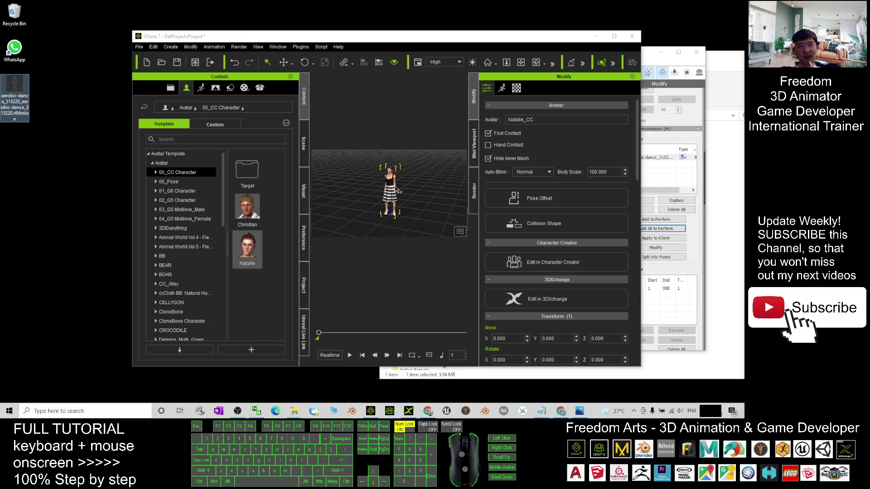
left_click(616, 36)
left_click(419, 200)
left_click(423, 220)
scroll(423, 220, "up", 3)
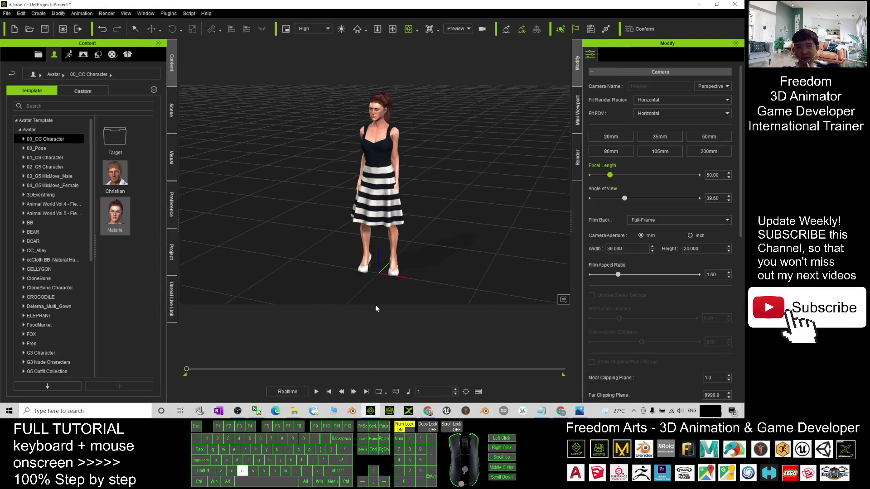
Step: Play back Natalie's aerobic dance while tilting the view, then stop it
key("space")
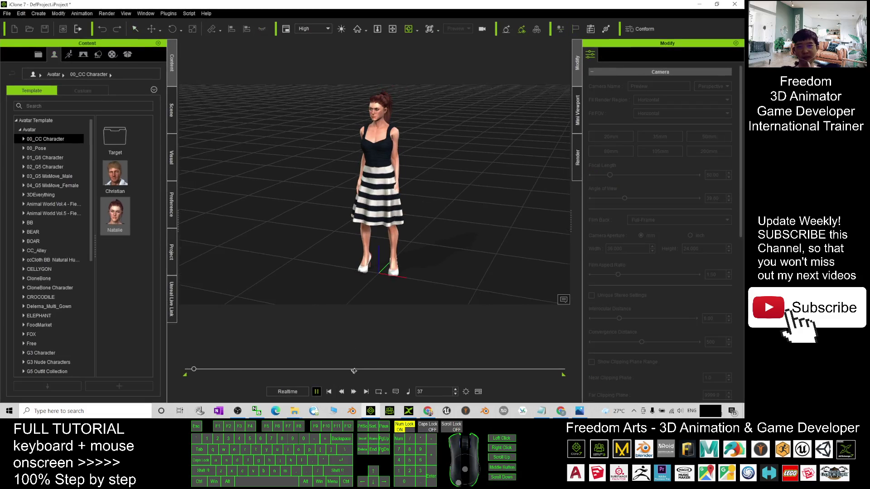
mouse_move(337, 247)
left_mouse_down()
mouse_move(381, 211)
mouse_move(393, 220)
left_mouse_up()
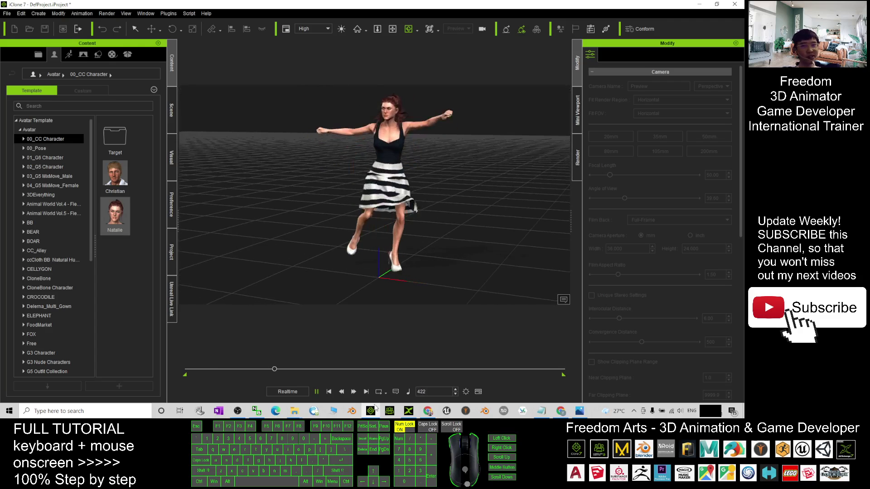
left_click(317, 392)
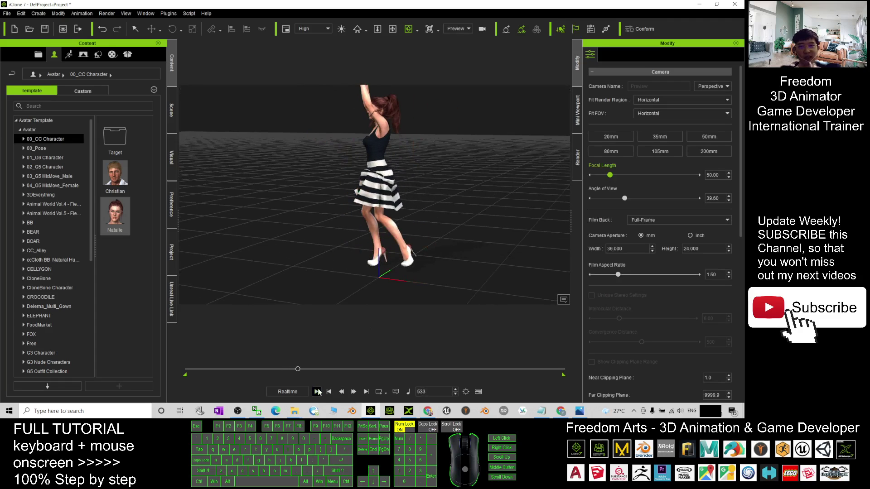
left_click(429, 412)
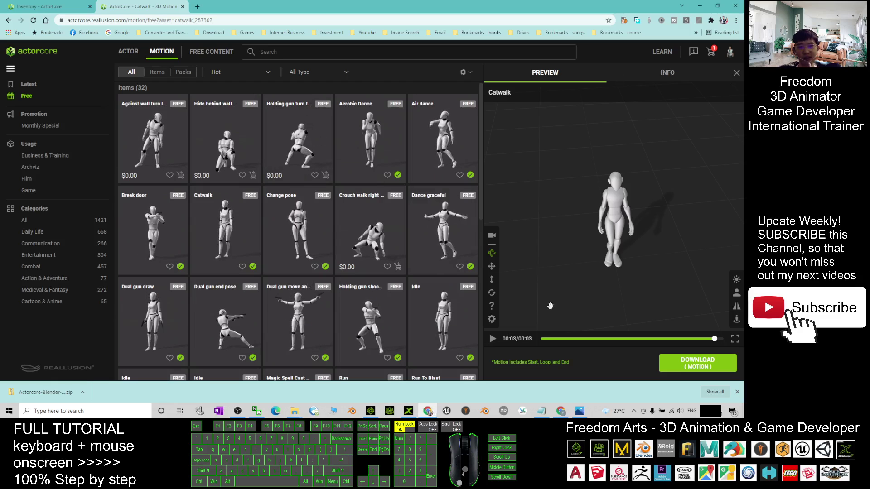
Step: Revisit the Aerobic Dance inventory page, then return to the full 1385-item motion catalogue
left_click(561, 411)
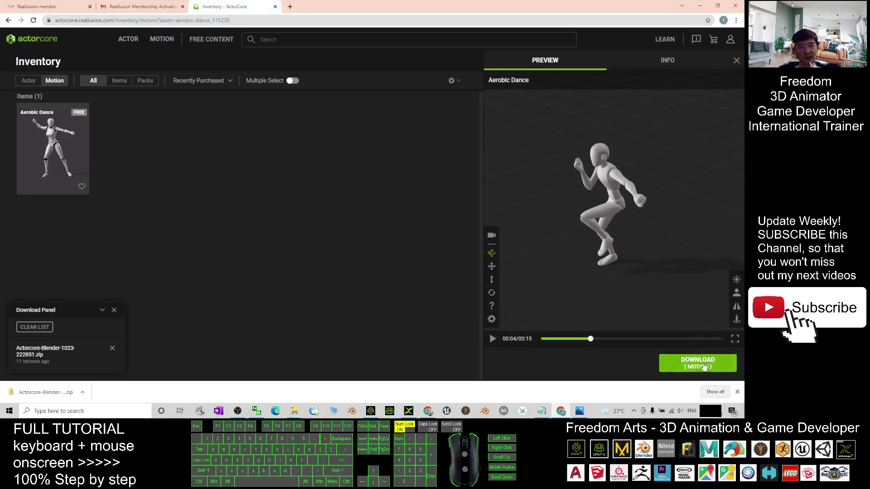
left_click(731, 39)
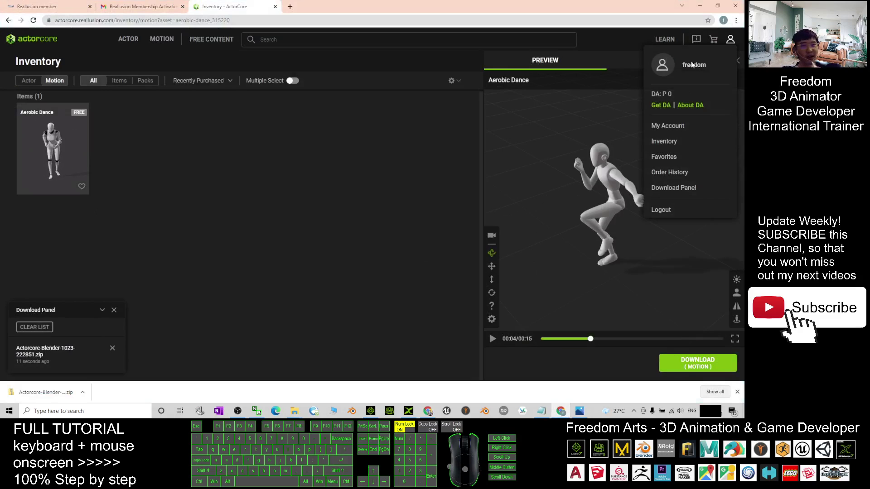
left_click(166, 106)
left_click(162, 39)
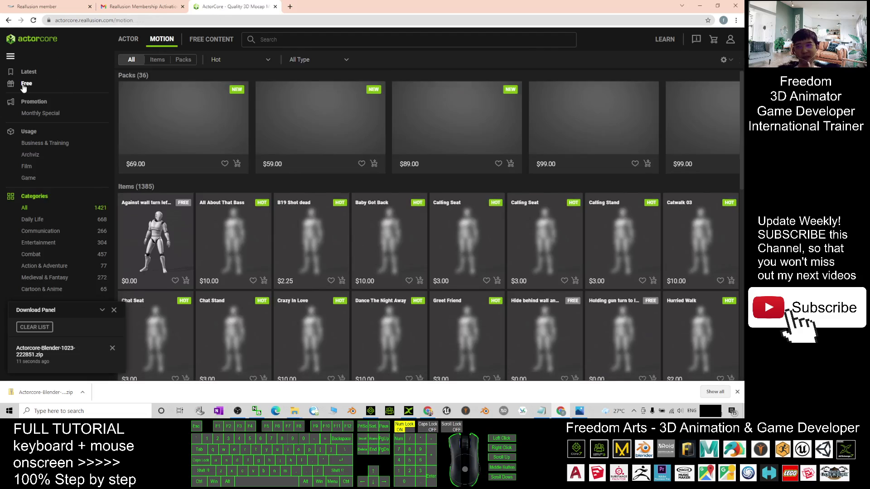
Step: Filter the motion store to the 32 free motions, where Aerobic Dance shows as owned
left_click(28, 84)
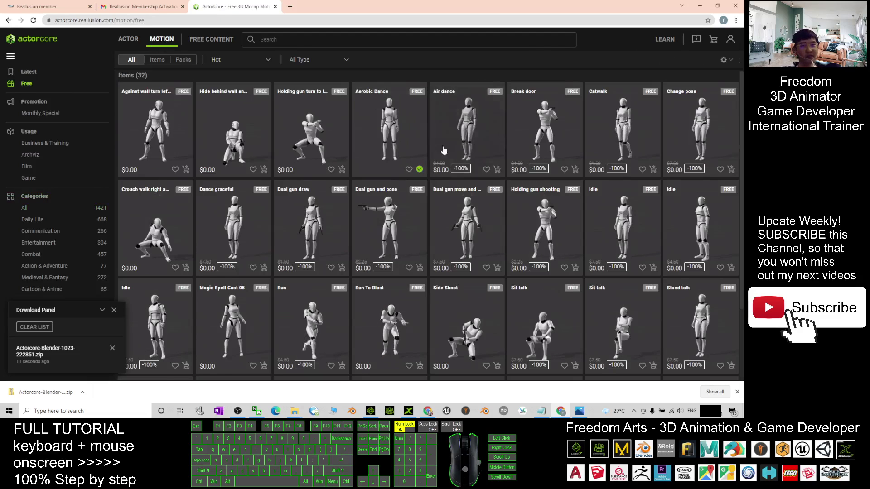
scroll(517, 204, "down", 2)
scroll(707, 320, "up", 2)
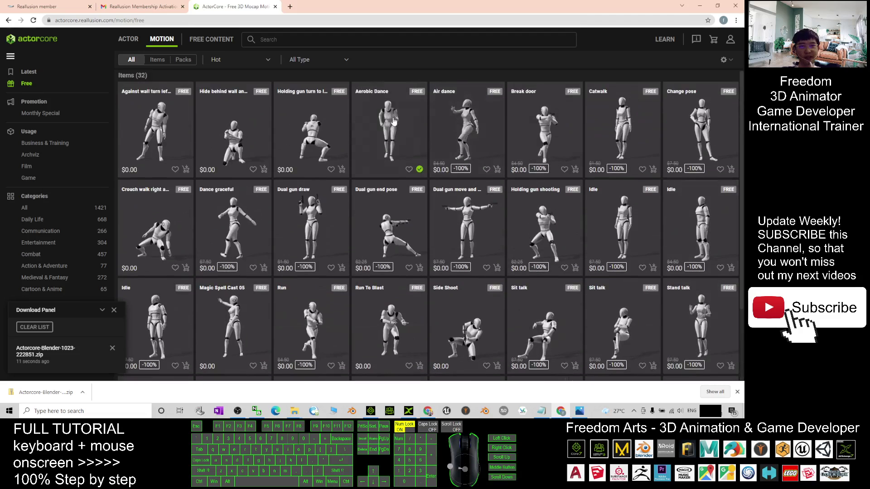
scroll(457, 170, "down", 1)
scroll(407, 170, "up", 1)
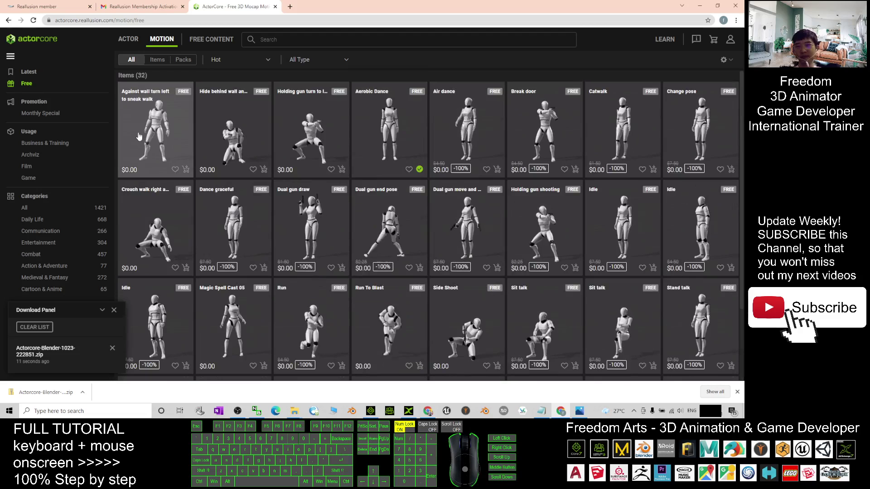
scroll(476, 170, "down", 1)
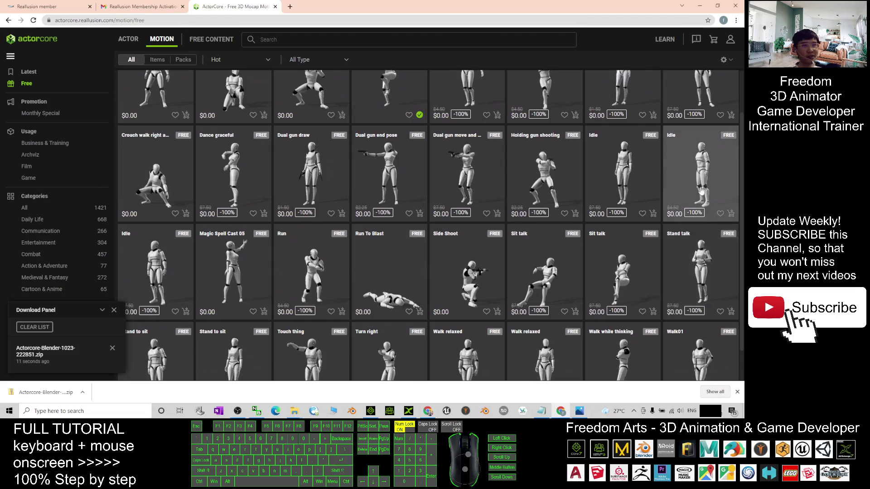
scroll(721, 258, "up", 1)
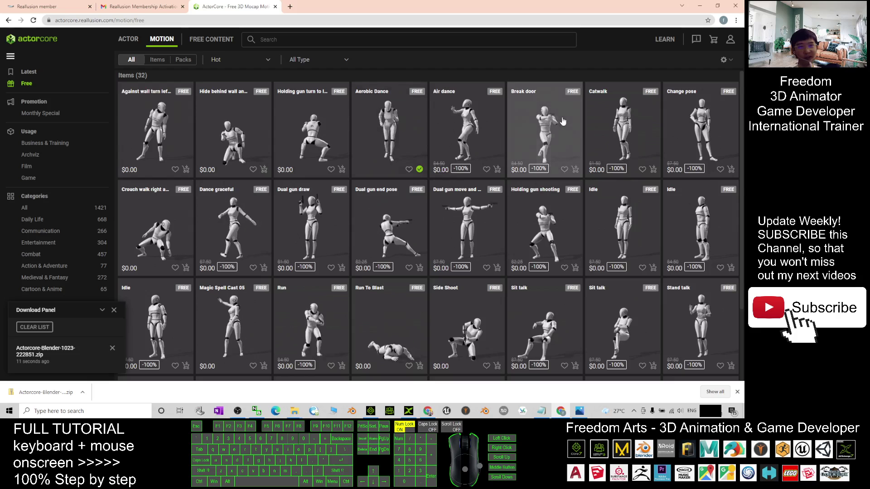
Step: Add the free motions Against wall turn, Hide behind wall, Holding gun turn and Break door to the cart
left_click(186, 169)
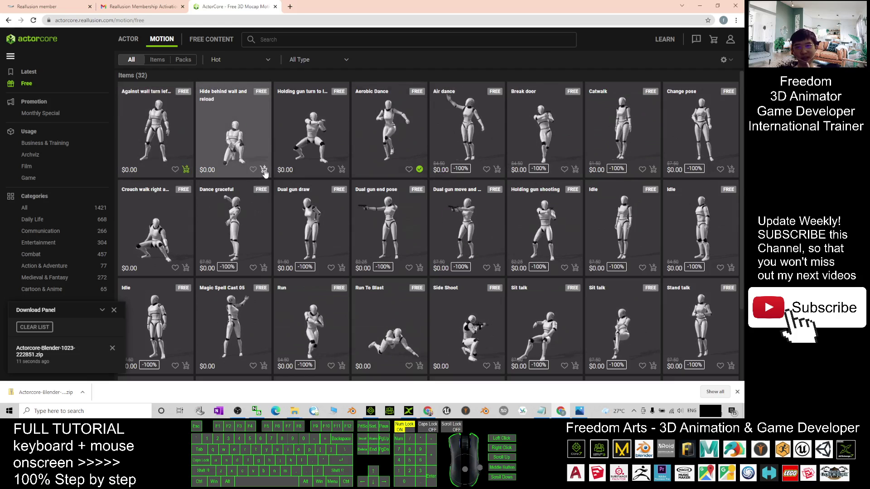
left_click(263, 169)
left_click(342, 169)
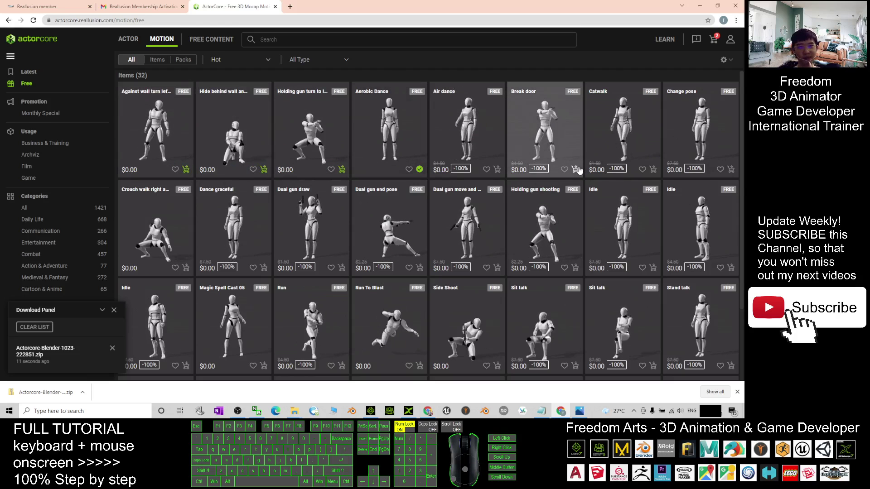
left_click(575, 169)
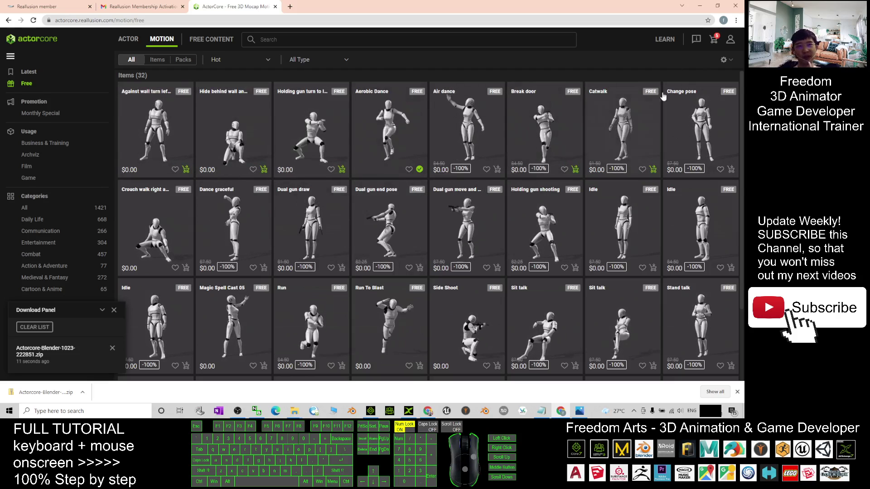
Step: Review the five-motion $0.00 cart, then bring the ActorCore-to-iClone7 cover image in Photos to the front
left_click(713, 39)
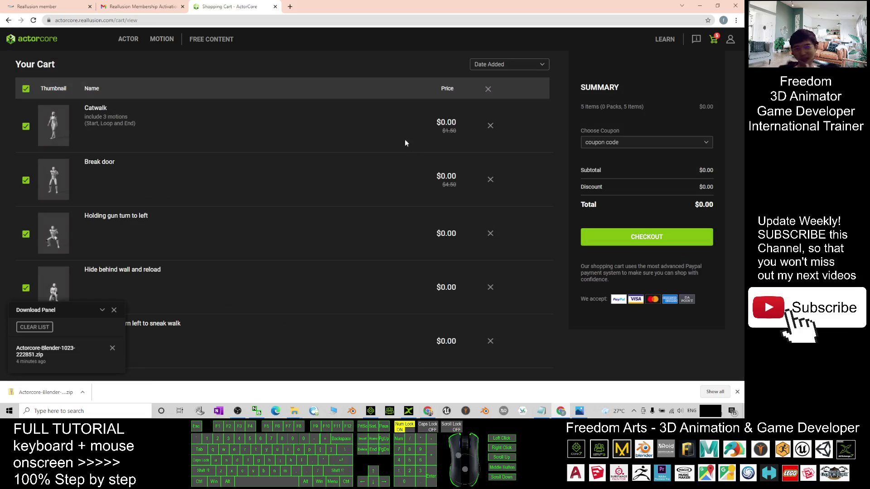
left_click(274, 364)
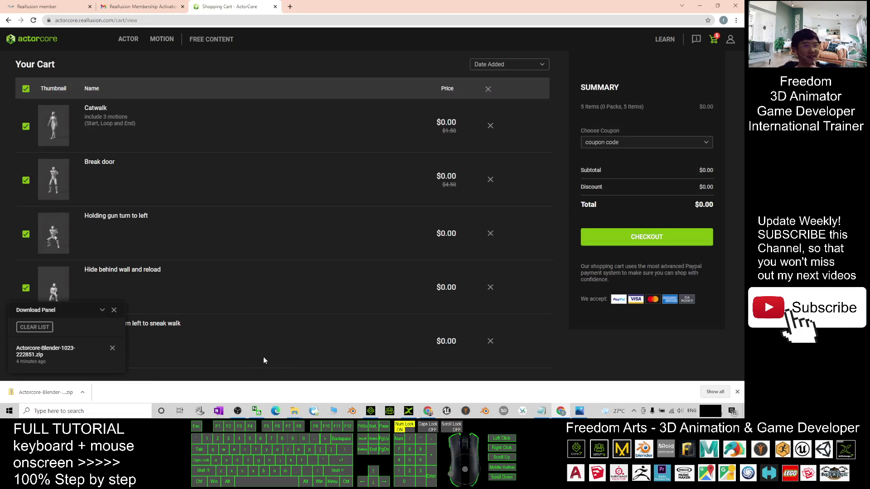
left_click(579, 411)
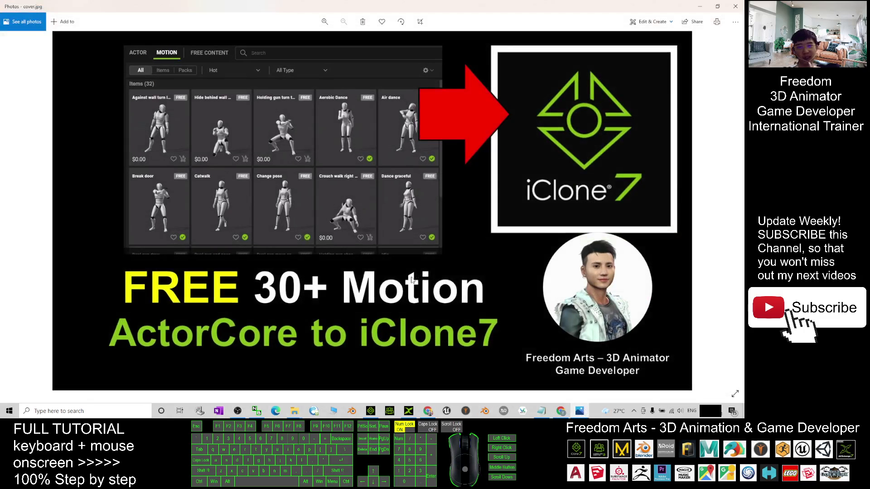